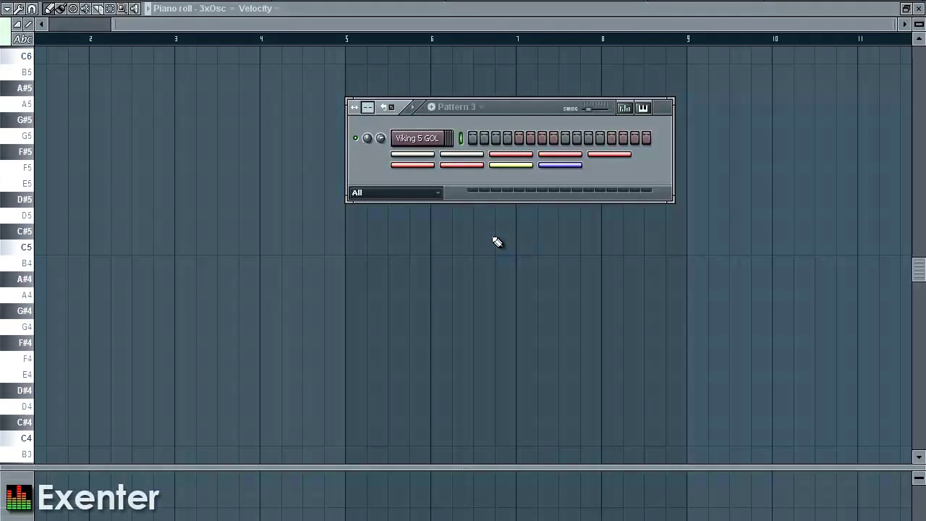
Open the Viking 5 GOL channel's function settings and play C5 with the arpeggiator off
left_click(419, 141)
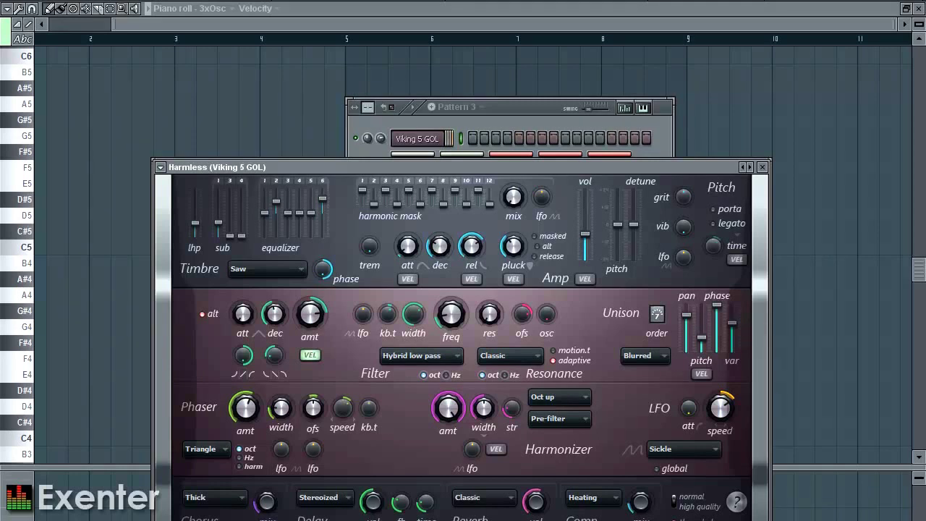
left_click_drag(448, 316, 450, 337)
left_click(763, 167)
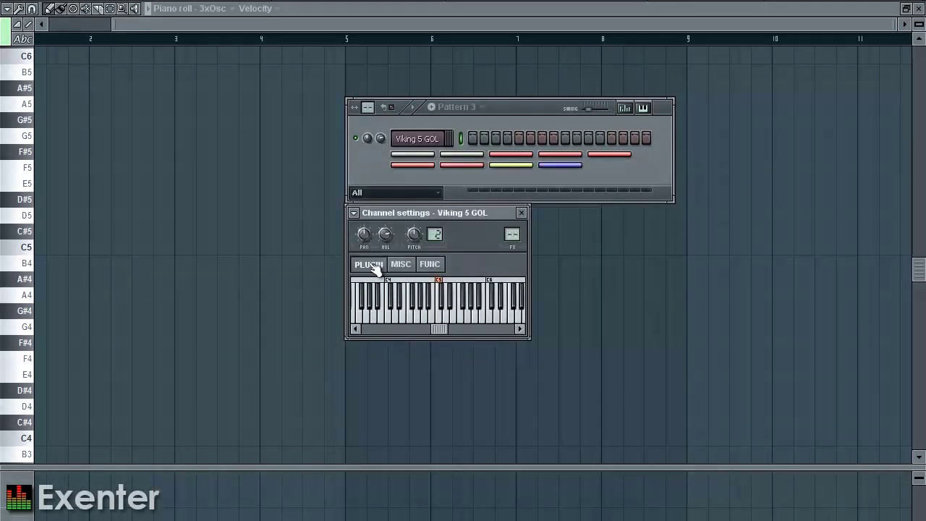
left_click(431, 265)
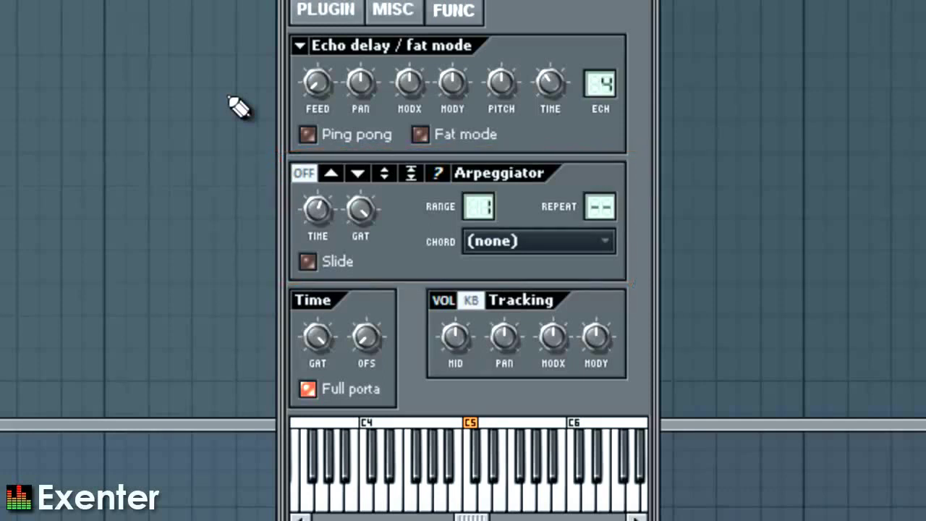
key("q")
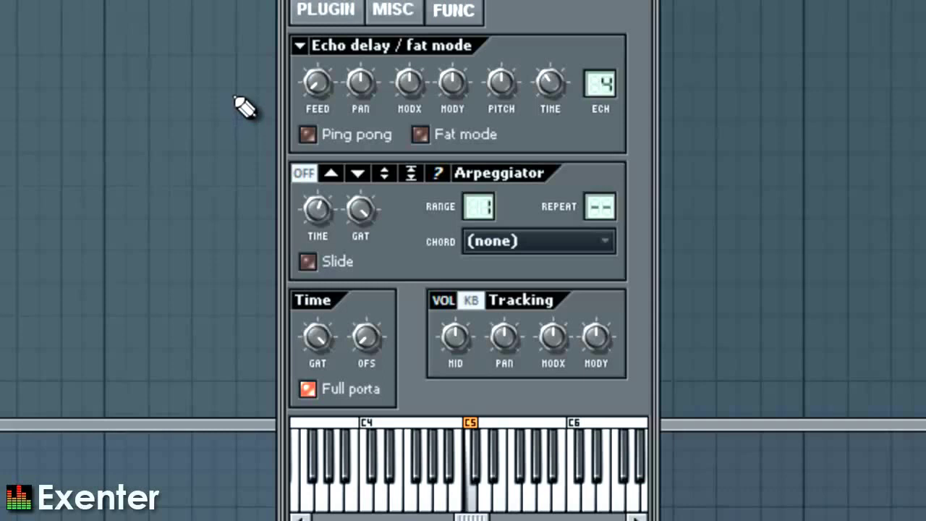
key("q")
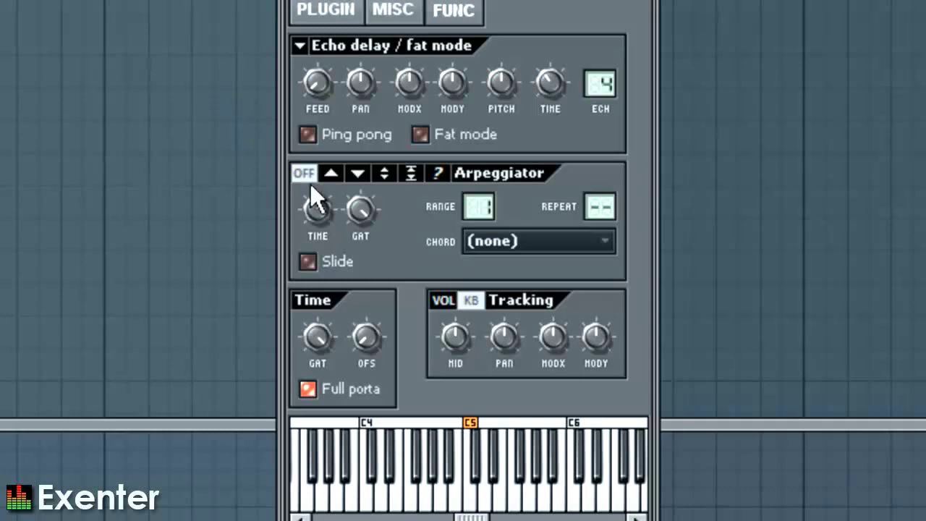
Turn on the arpeggiator in the up direction with a range of 2 and play C5 to audition it
left_click(332, 176)
left_click_drag(479, 210, 479, 186)
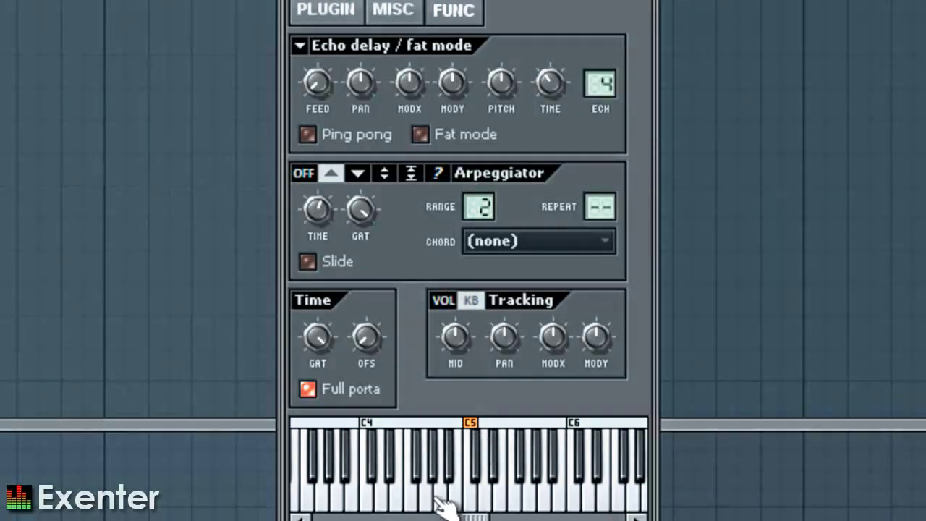
key("z")
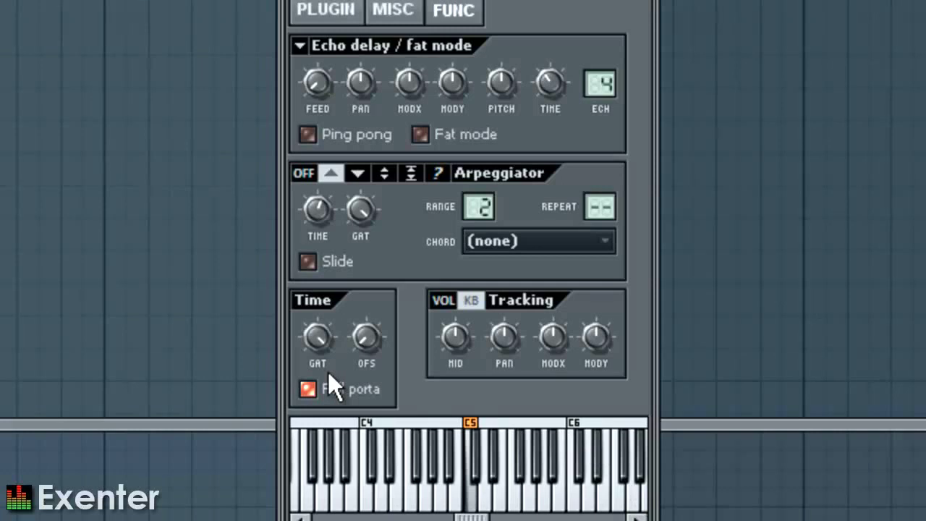
Set the arpeggiator's time to 2 steps and raise its range to 4
right_click(316, 211)
mouse_move(445, 255)
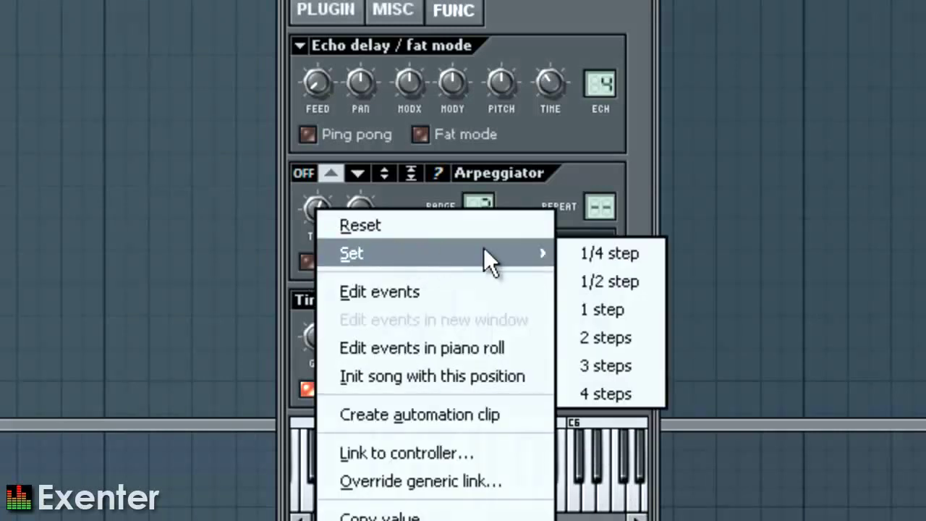
left_click(636, 338)
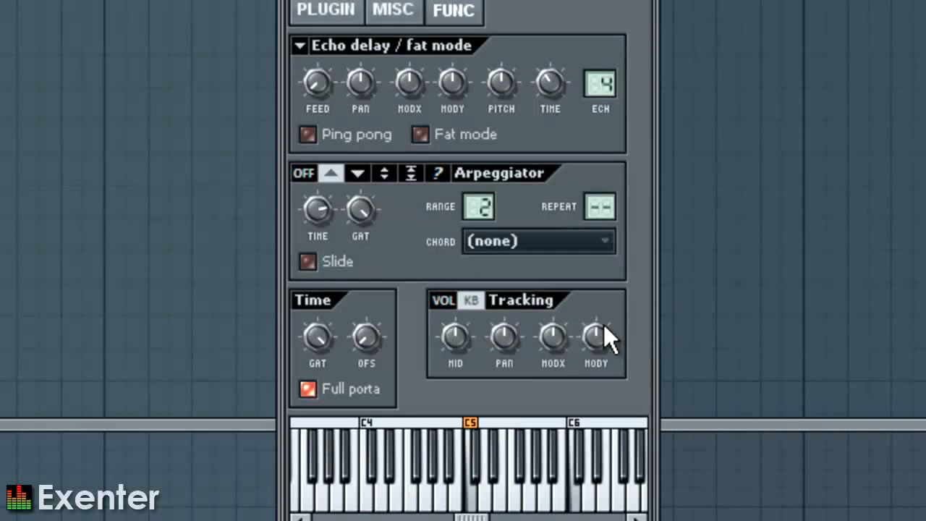
left_click_drag(480, 214, 479, 199)
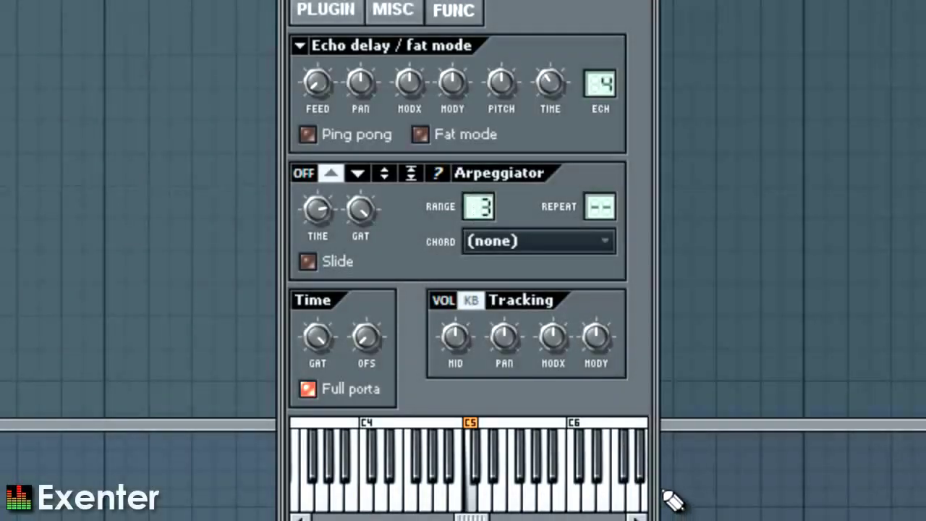
left_click_drag(470, 194, 470, 185)
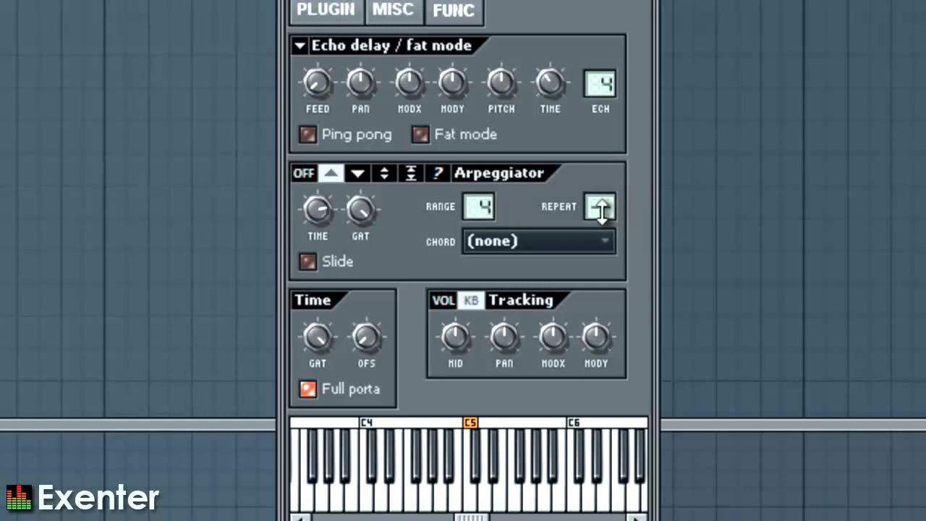
Try an arpeggiator repeat of 2, bring the higher octaves of the keyboard into view, and turn repeat off again
left_click_drag(602, 209, 601, 194)
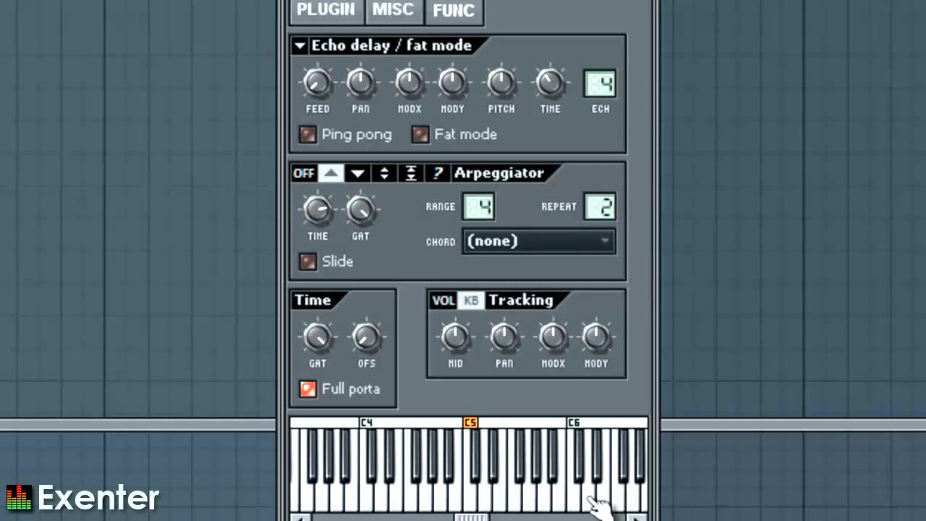
left_click_drag(471, 518, 507, 519)
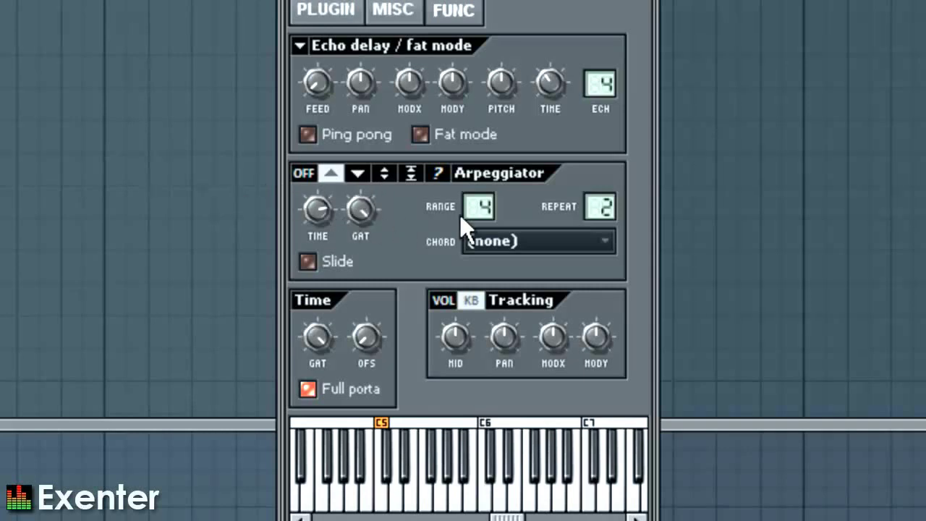
left_click_drag(606, 207, 600, 221)
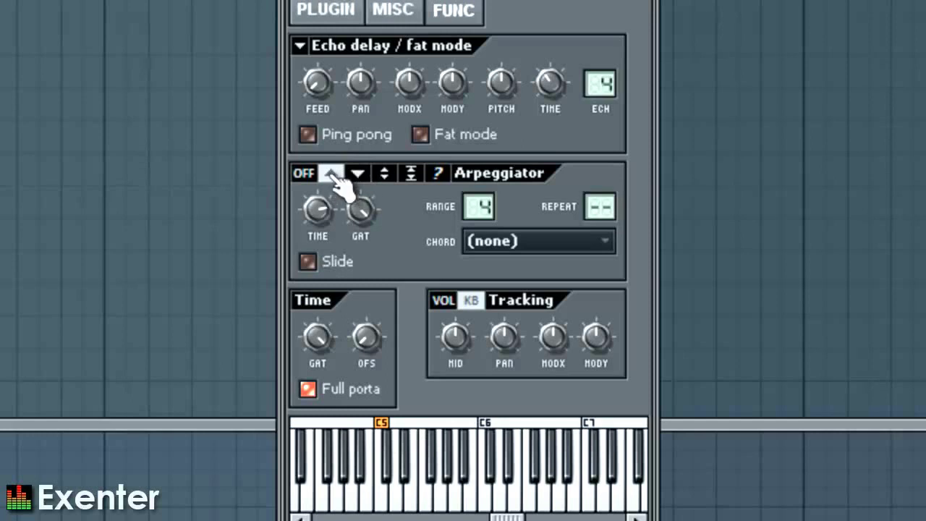
Compare the arpeggiator's down, up and plain up-down directions, and leave it on the sticky up-down direction
left_click(358, 173)
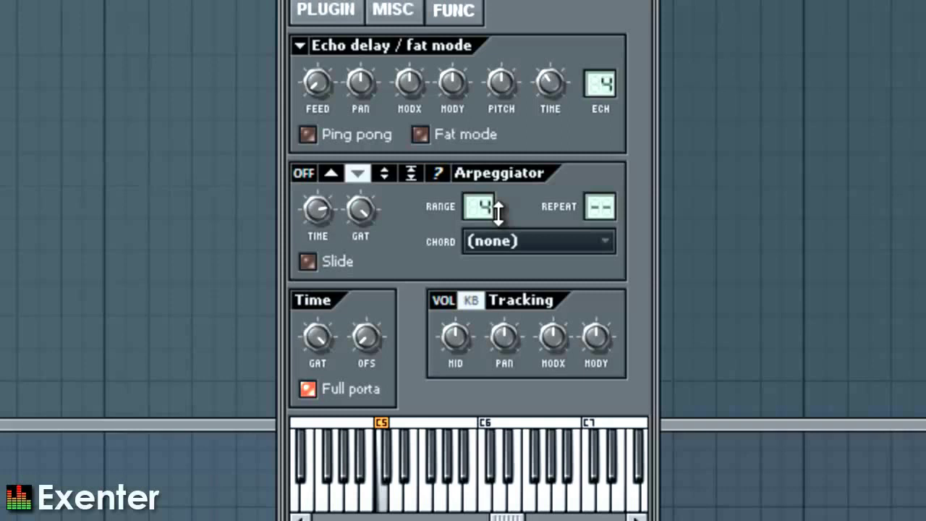
left_click(332, 175)
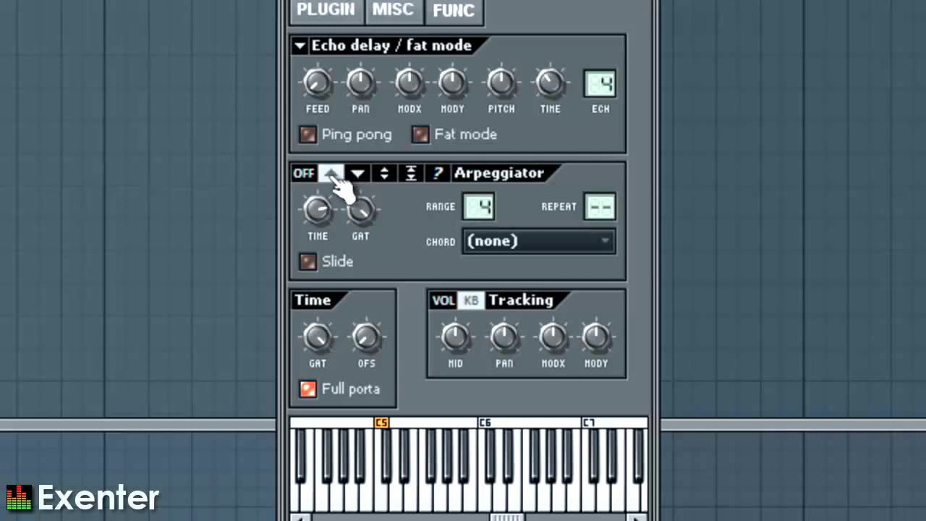
left_click(371, 176)
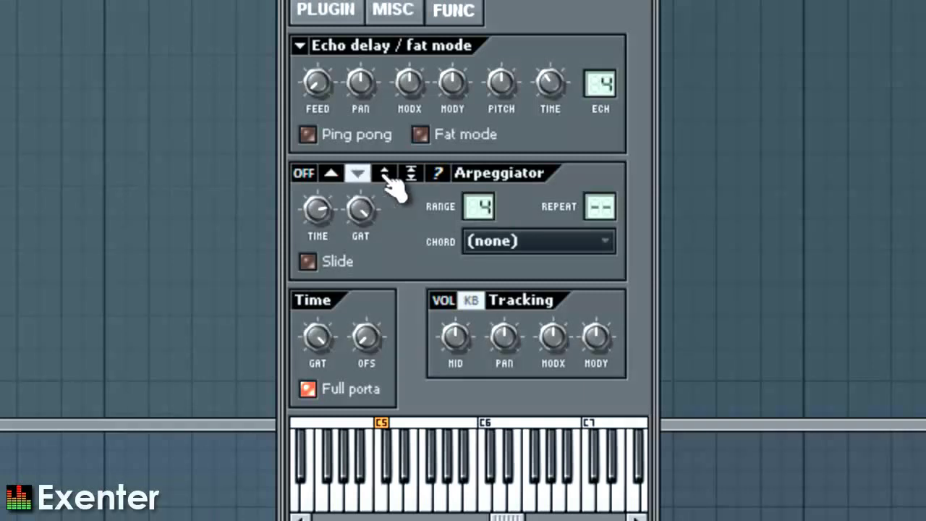
left_click(385, 176)
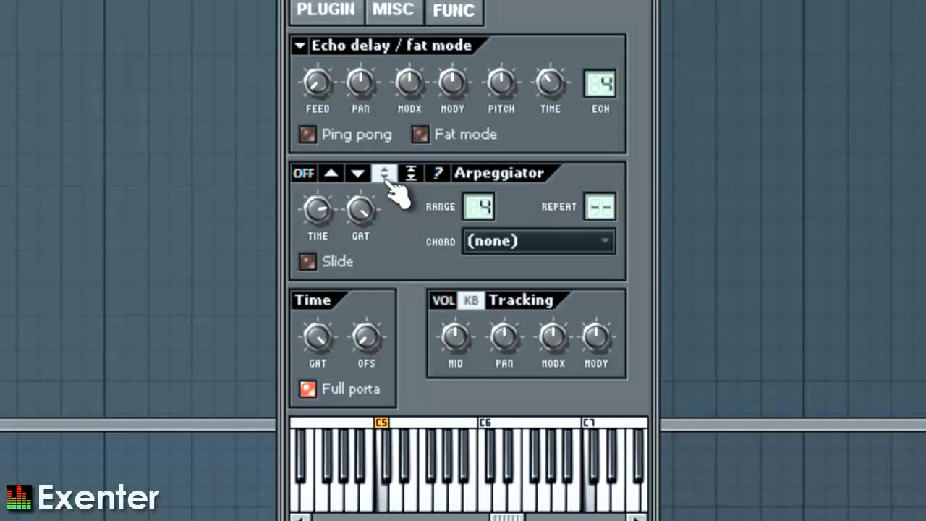
left_click(410, 174)
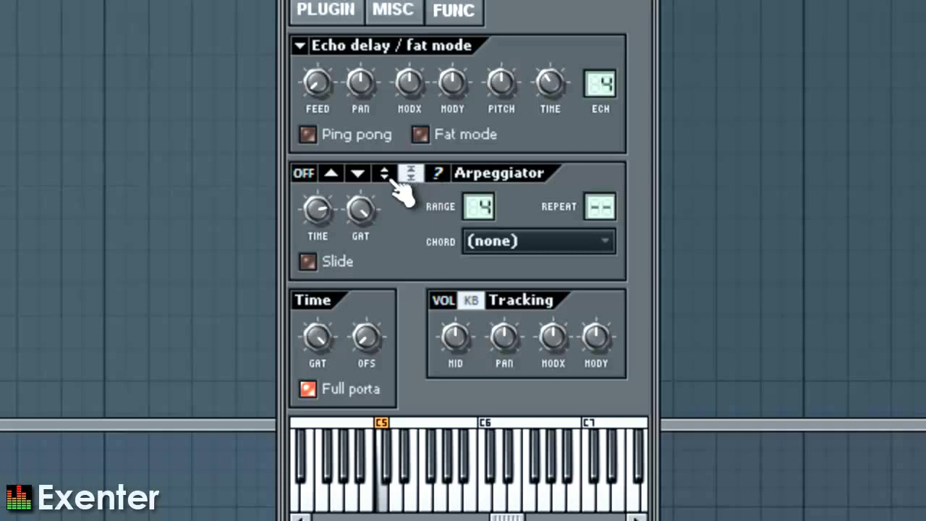
left_click(391, 179)
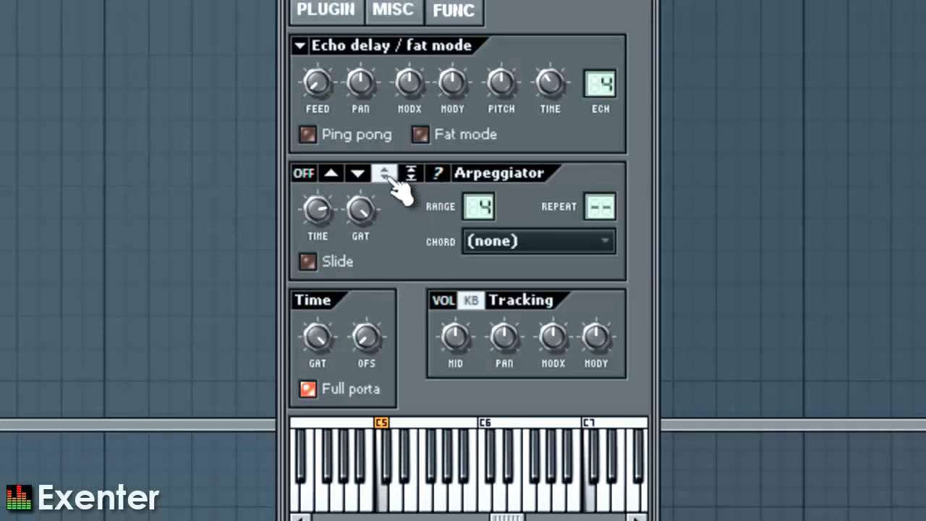
left_click(412, 176)
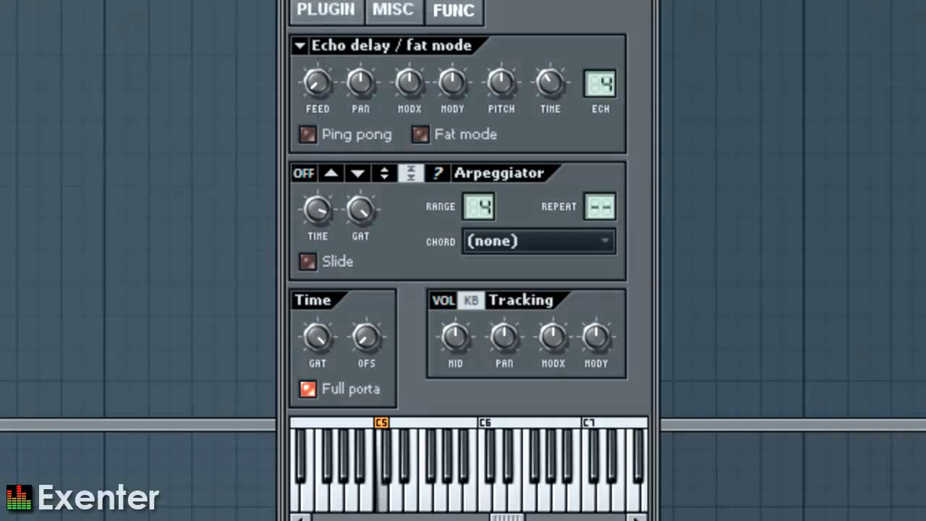
Set the Viking 5 GOL arpeggiator's time back to 2 steps
right_click(319, 216)
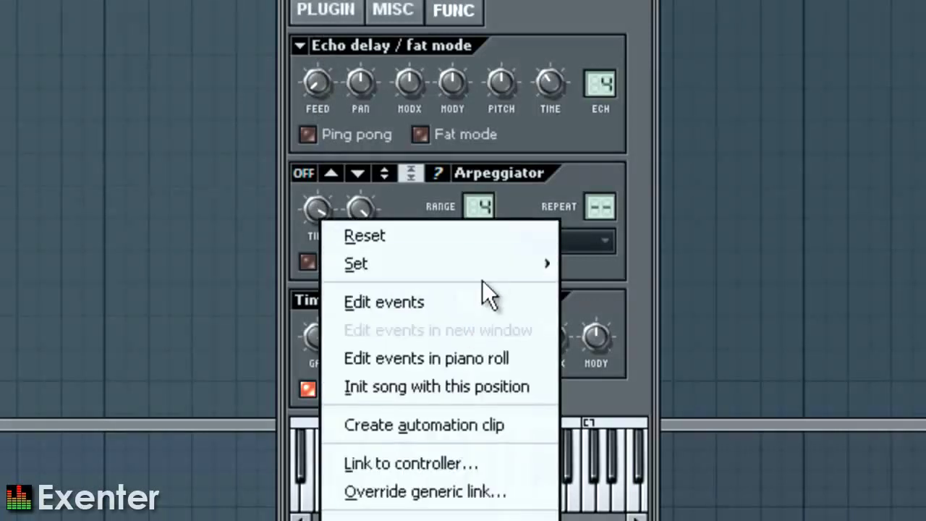
mouse_move(488, 269)
left_click(620, 349)
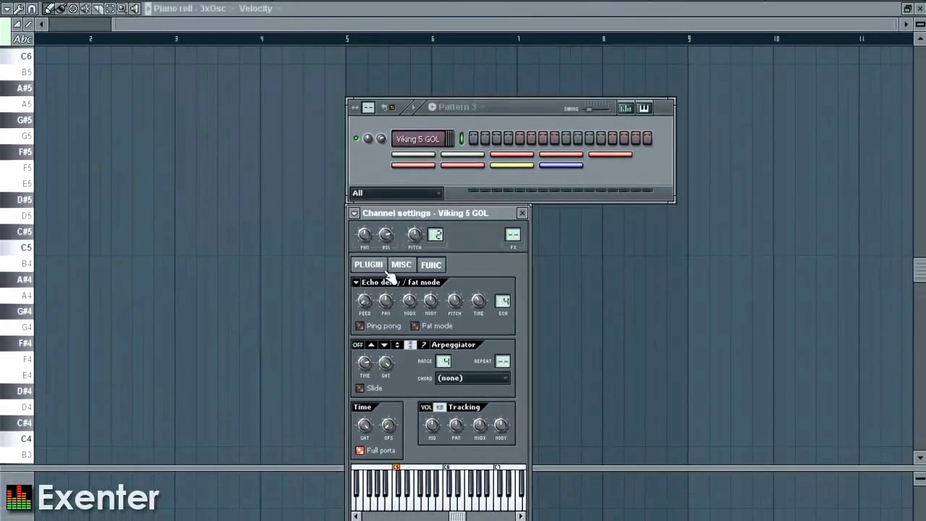
View the Viking 5 GOL channel's Harmless synthesizer and return to the channel's function settings
left_click(380, 264)
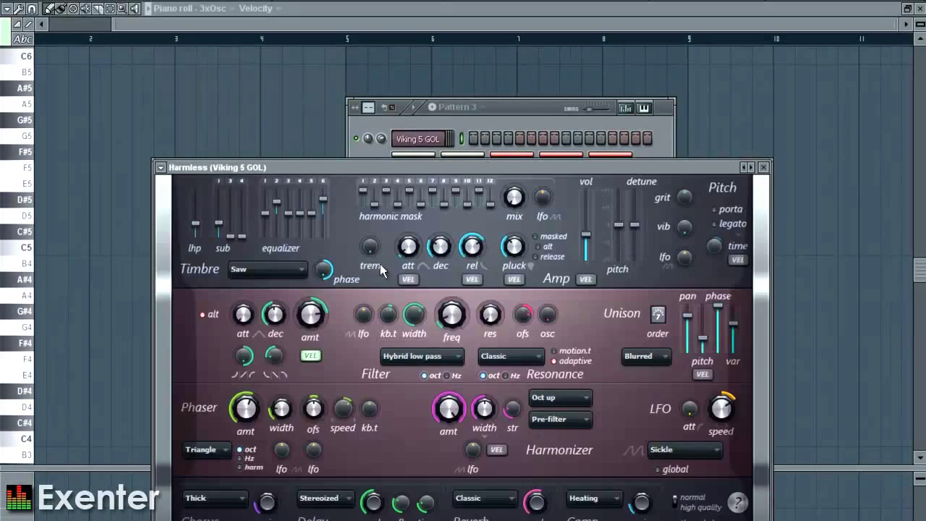
left_click(763, 168)
left_click(432, 265)
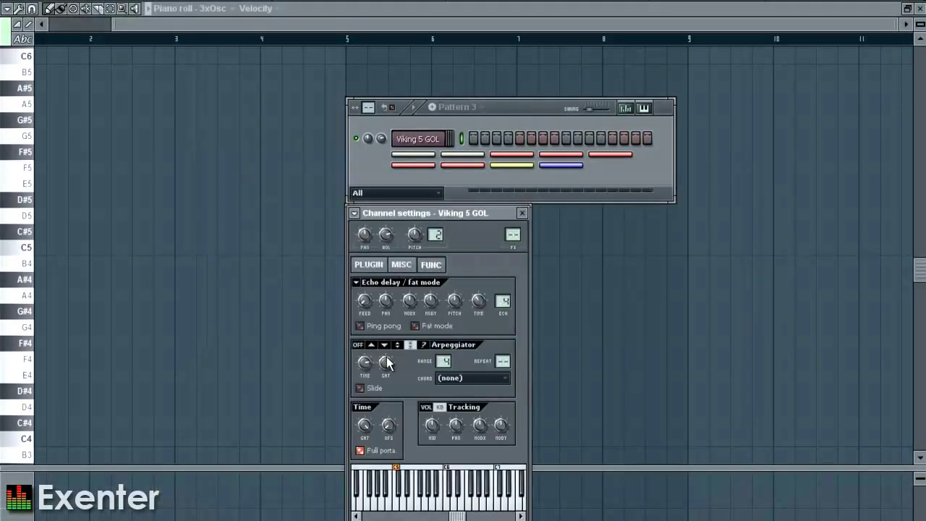
Insert a new 3x Osc channel and show its function settings
right_click(420, 139)
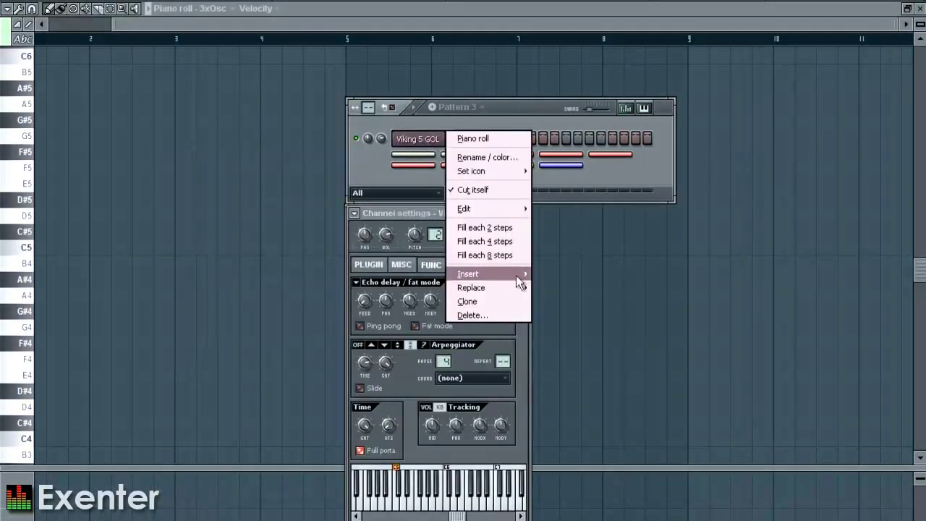
mouse_move(516, 275)
left_click(557, 118)
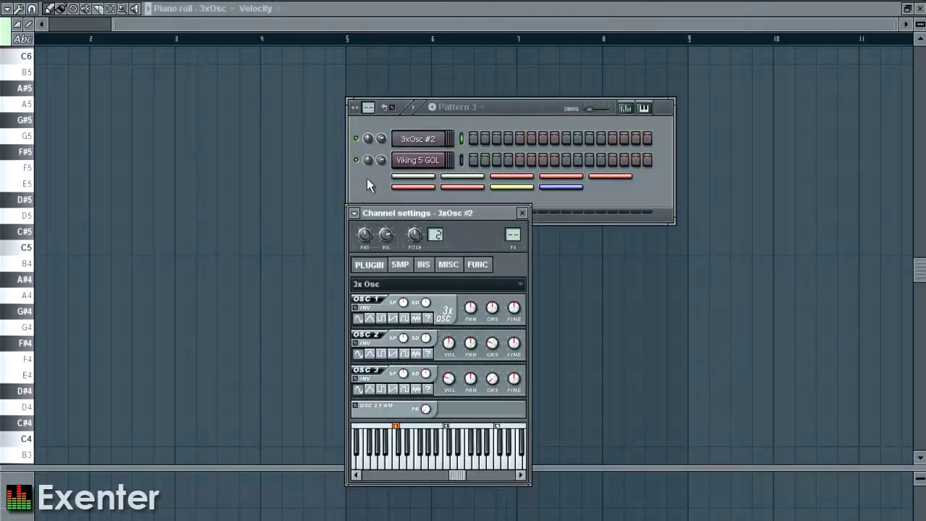
left_click(489, 269)
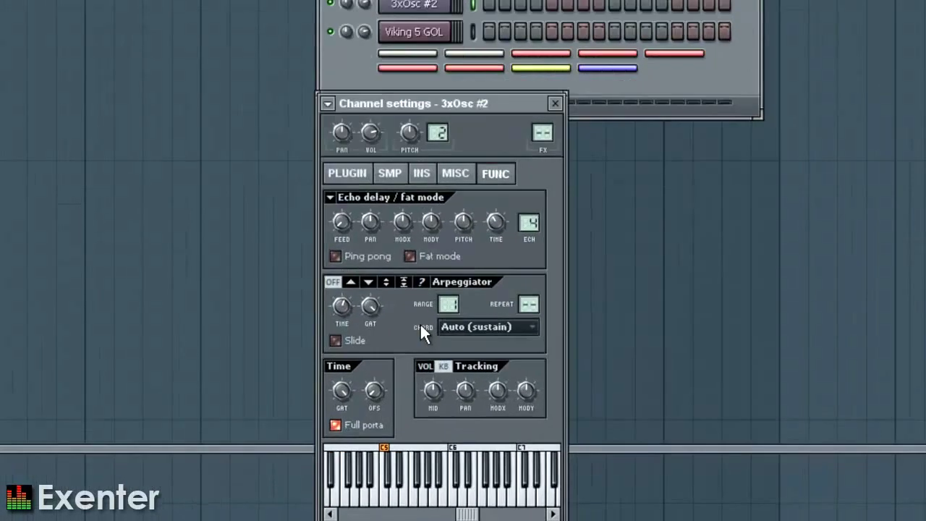
Set the 3x Osc channel's arpeggiator to the up direction with a time of 2 steps and a range of 3
right_click(296, 185)
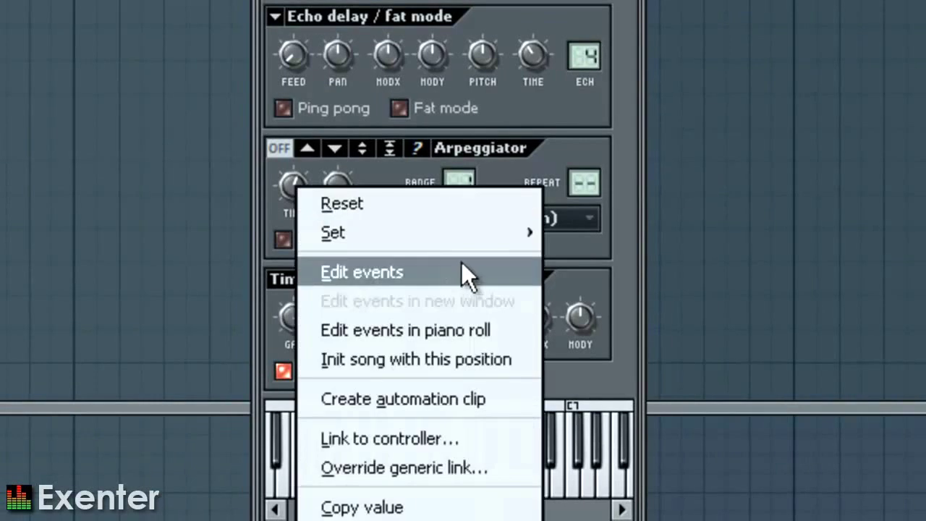
mouse_move(483, 238)
left_click(595, 319)
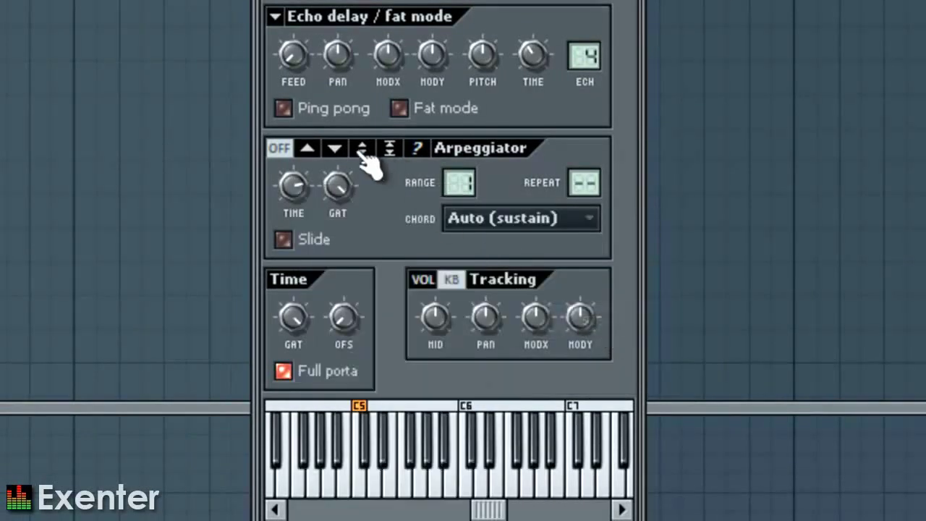
left_click(307, 148)
left_click_drag(468, 179, 471, 142)
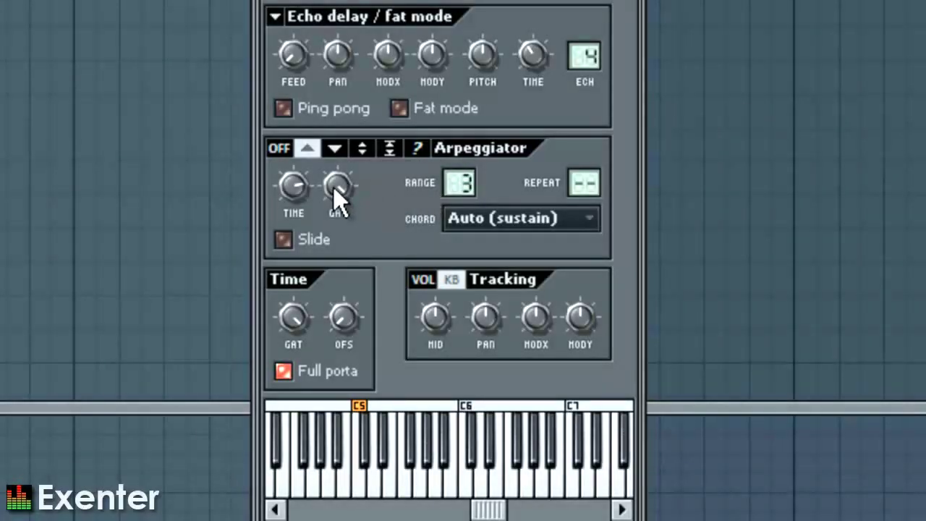
Try shorter gate lengths on the 3x Osc arpeggiator, and enable Slide with a longer gate
left_click_drag(338, 183, 319, 350)
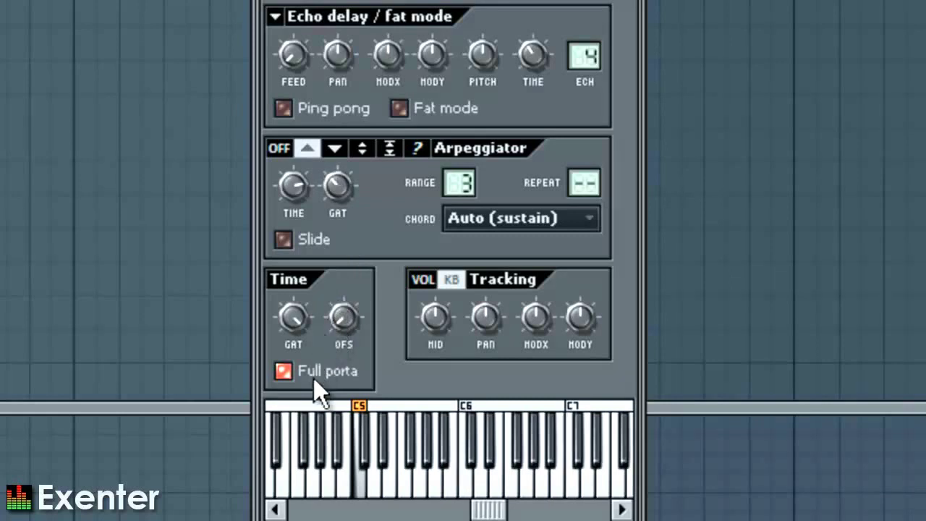
left_click_drag(315, 414, 312, 433)
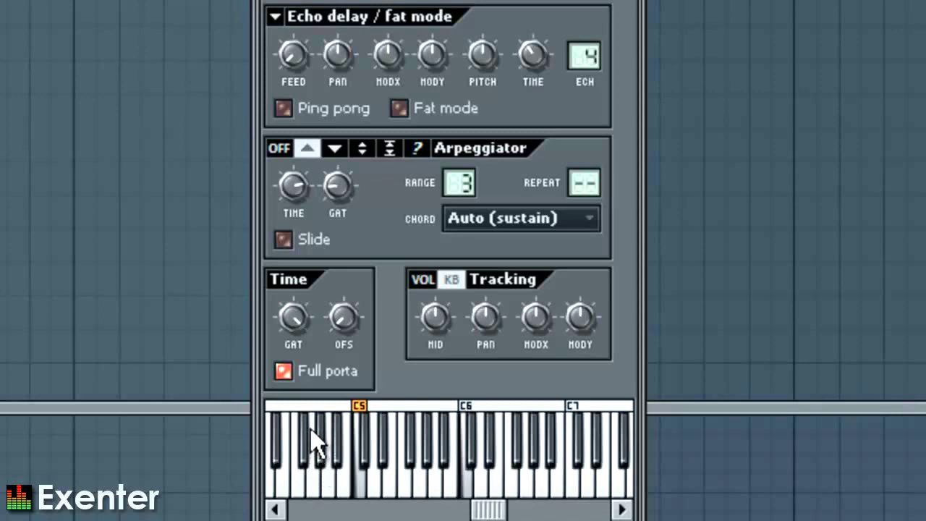
left_click(284, 239)
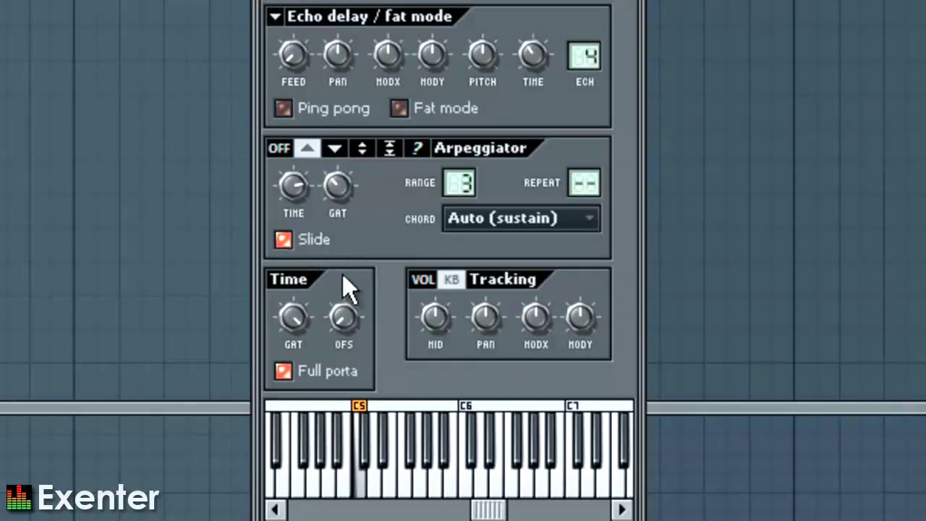
left_click_drag(342, 201, 342, 216)
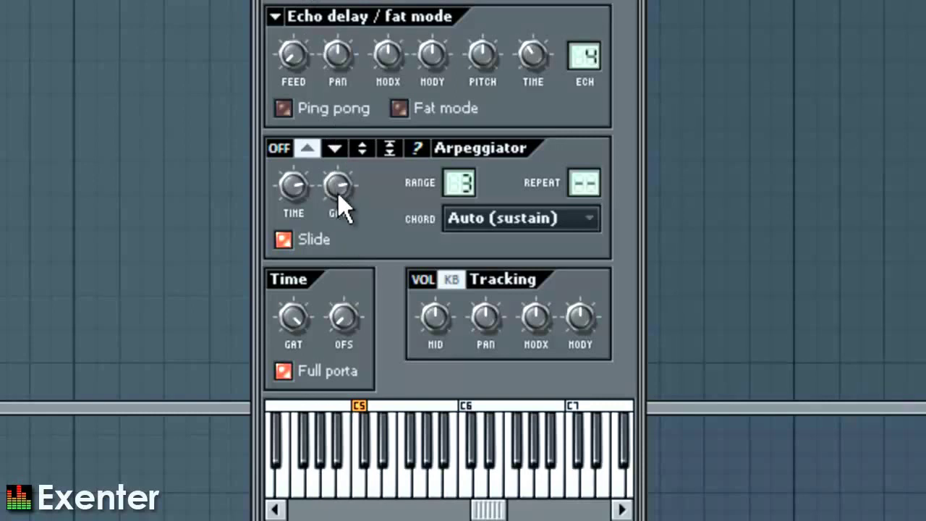
Turn off Slide on the 3x Osc arpeggiator and return to the Viking 5 GOL channel's settings
left_click(284, 239)
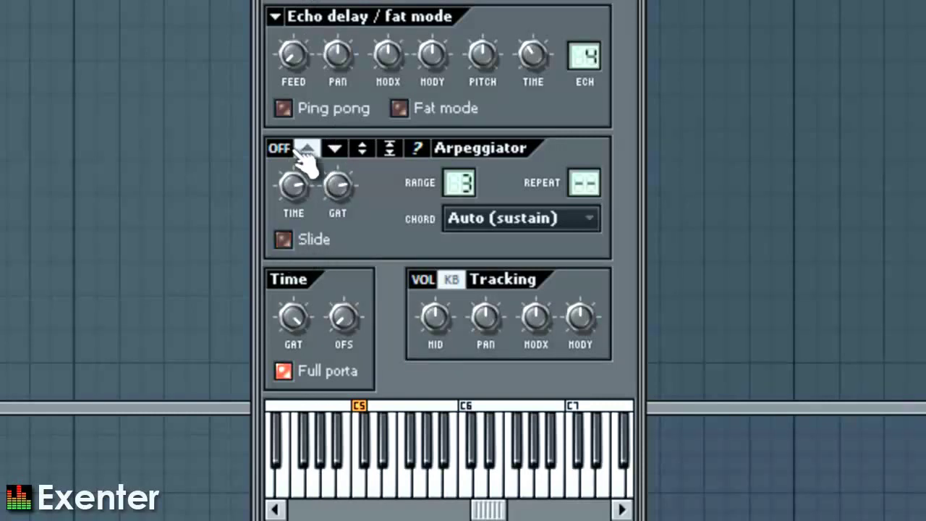
key("Escape")
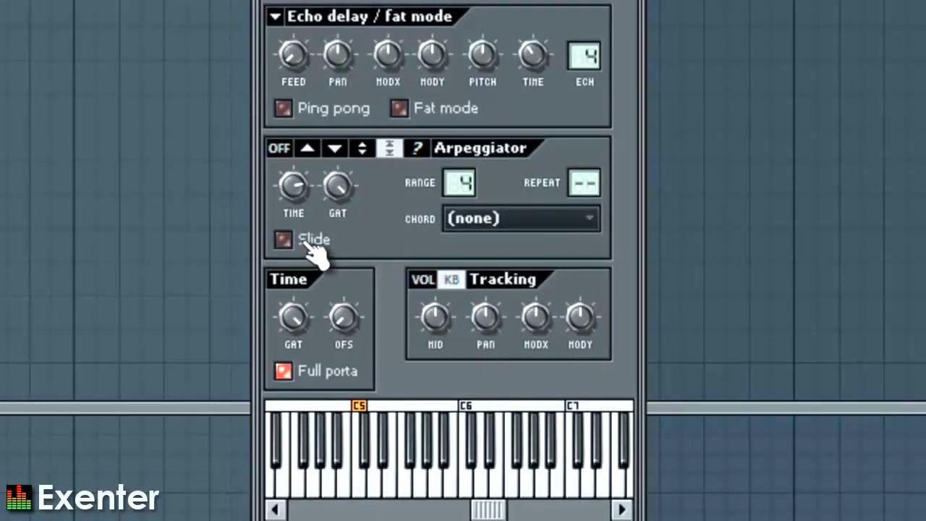
Set the Viking 5 GOL arpeggiator to the random direction with the Major scale as its chord and a range of 1
left_click(419, 150)
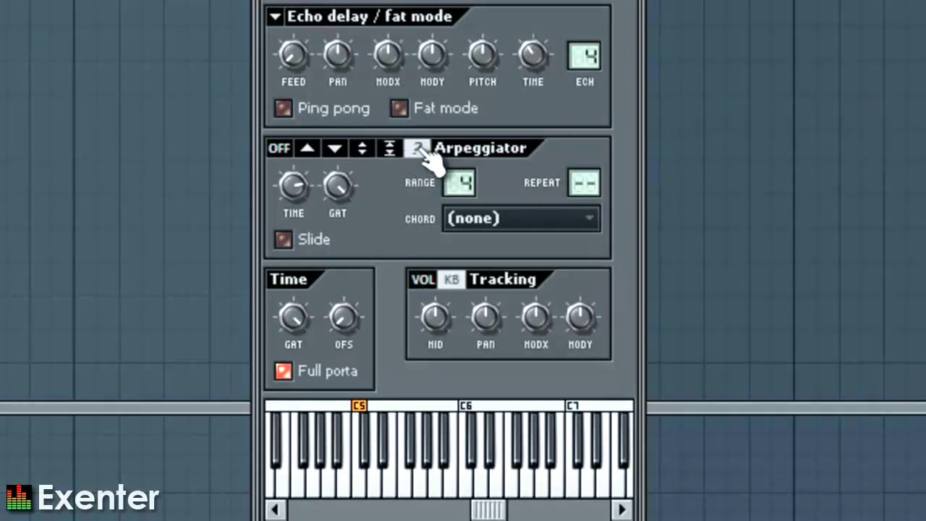
left_click_drag(469, 182, 450, 206)
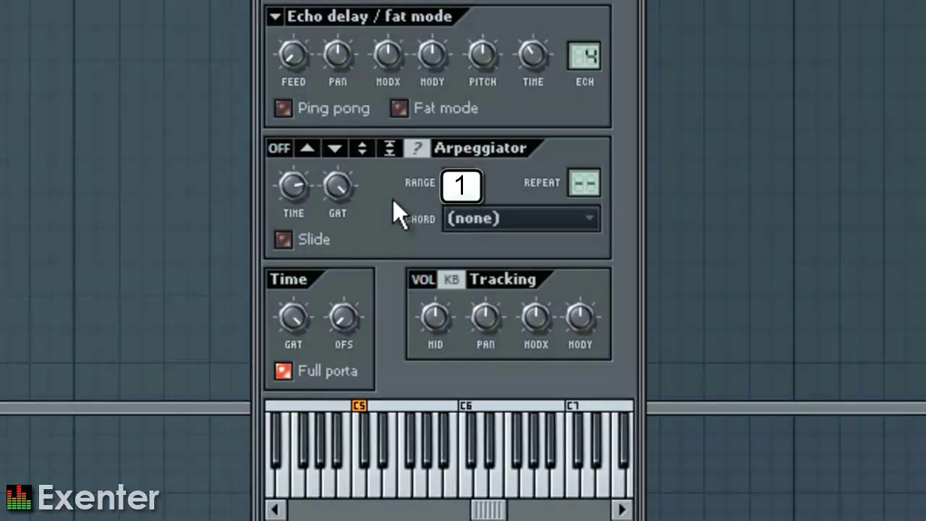
left_click(474, 221)
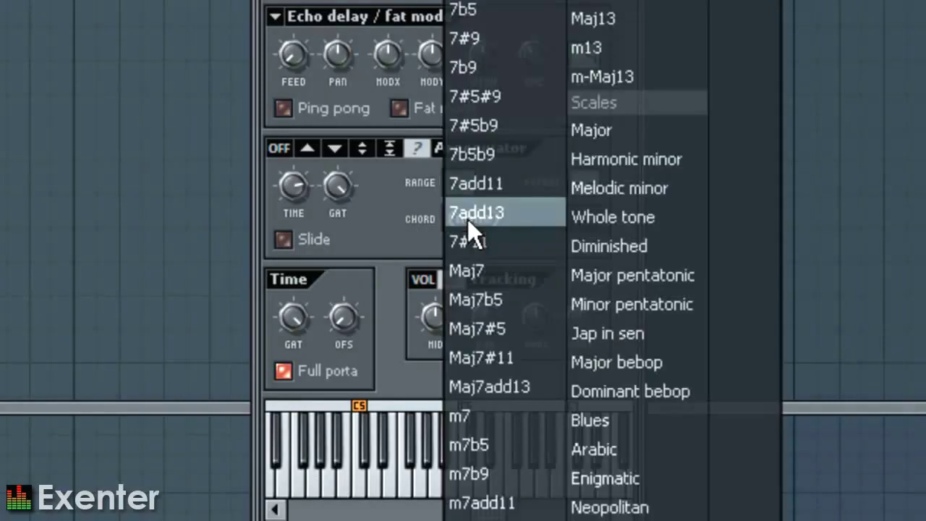
left_click(595, 136)
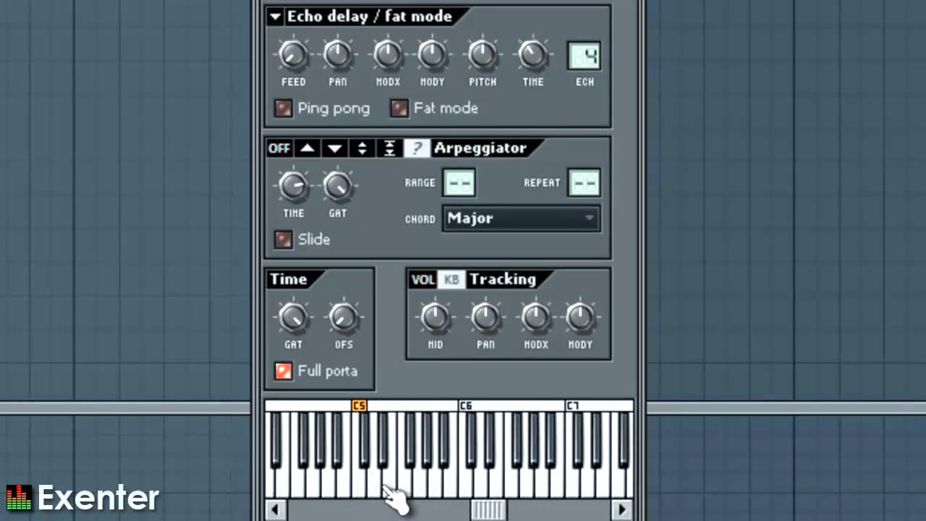
left_click_drag(456, 185, 457, 174)
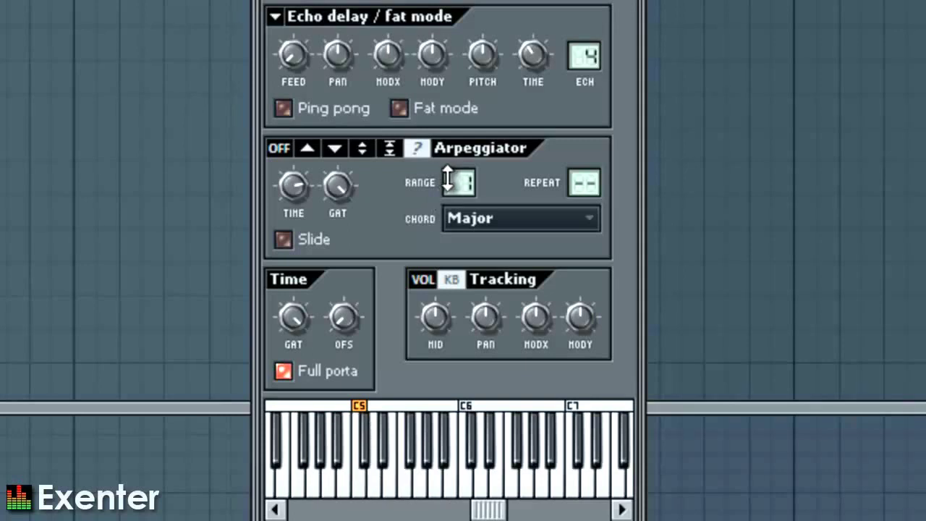
Try a range of 2 and the Harmonic minor scale, return to Major with a range of 1, and close the channel settings
left_click_drag(460, 180, 463, 169)
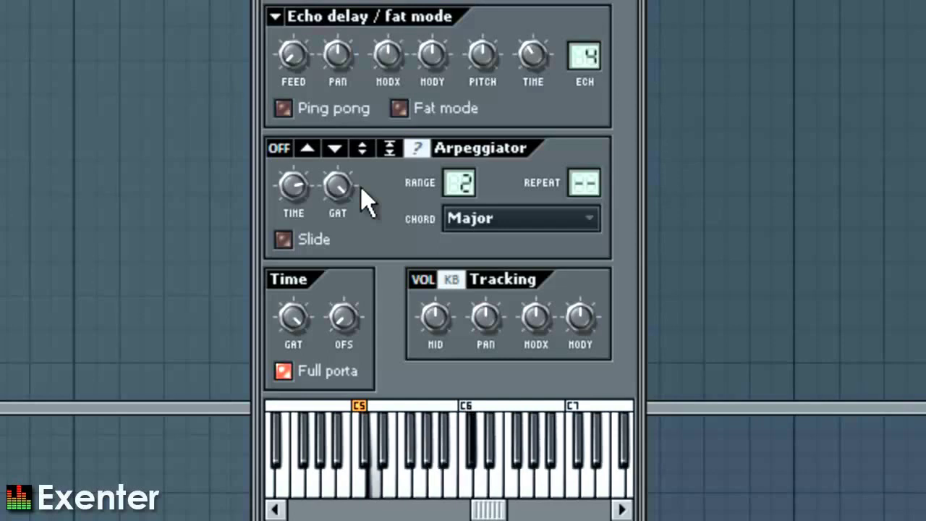
left_click(564, 226)
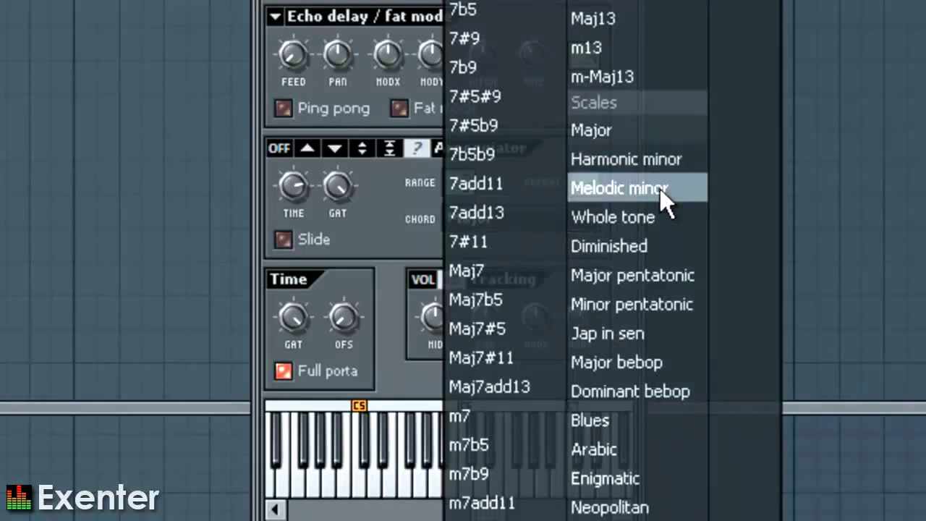
left_click(627, 166)
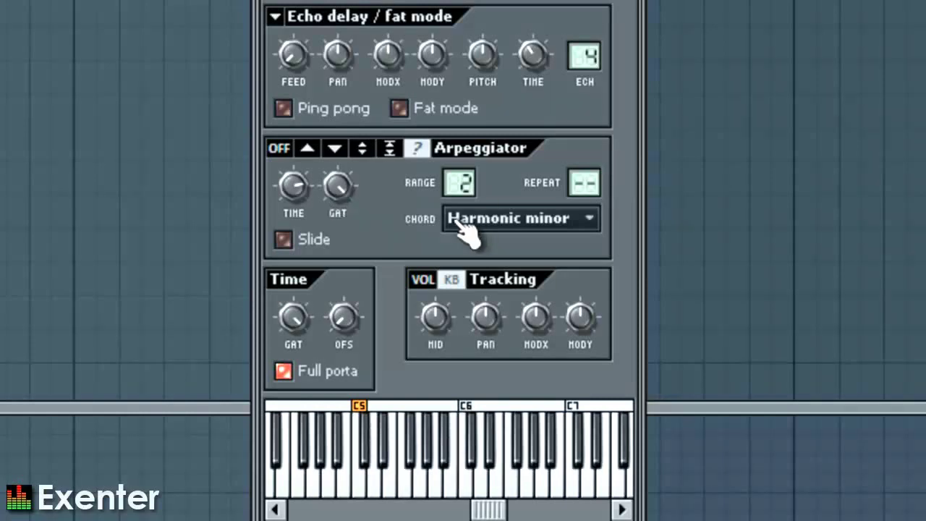
left_click(459, 221)
left_click(607, 137)
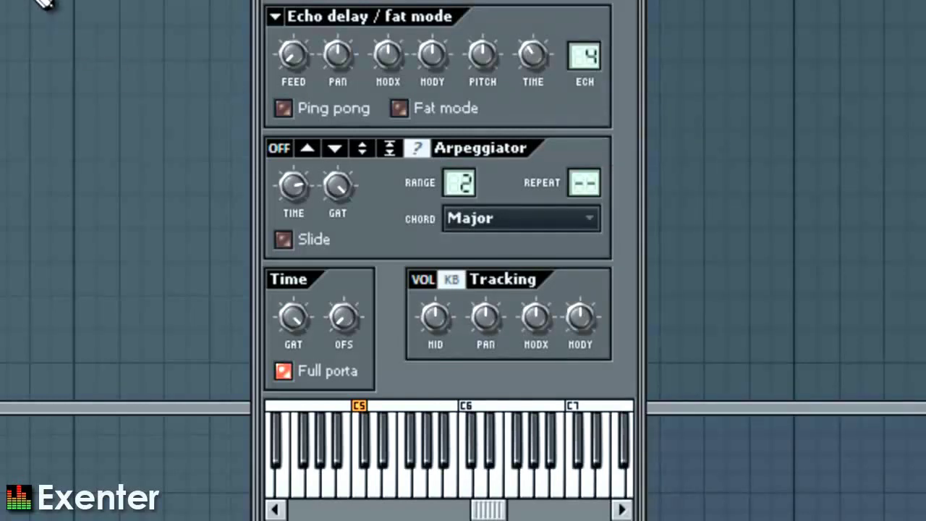
left_click_drag(452, 180, 453, 189)
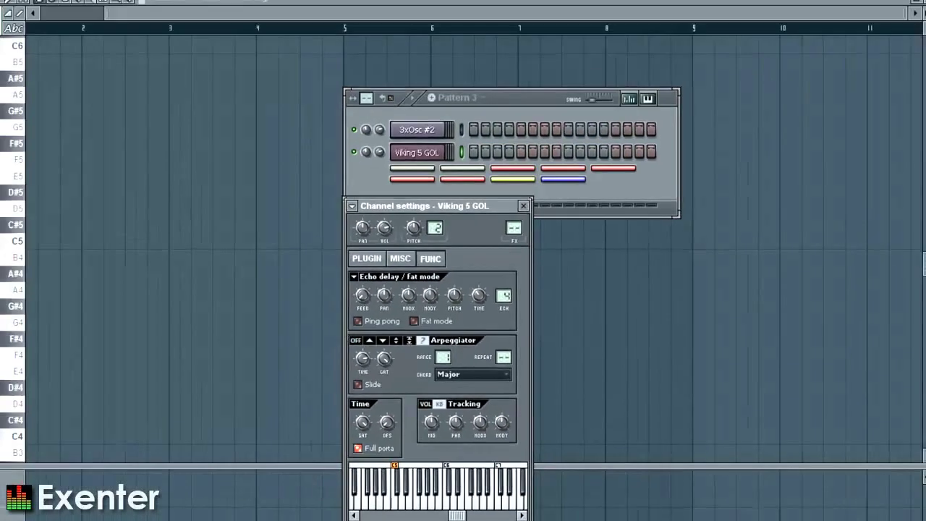
key("Escape")
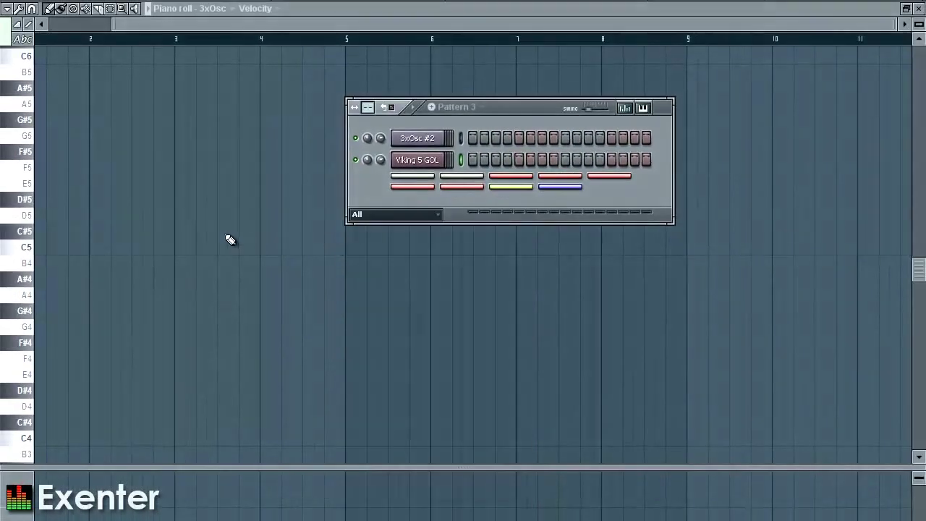
Route the 3xOsc #2 channel to mixer insert 13 and load Edison in that insert's first effect slot
left_click(415, 138)
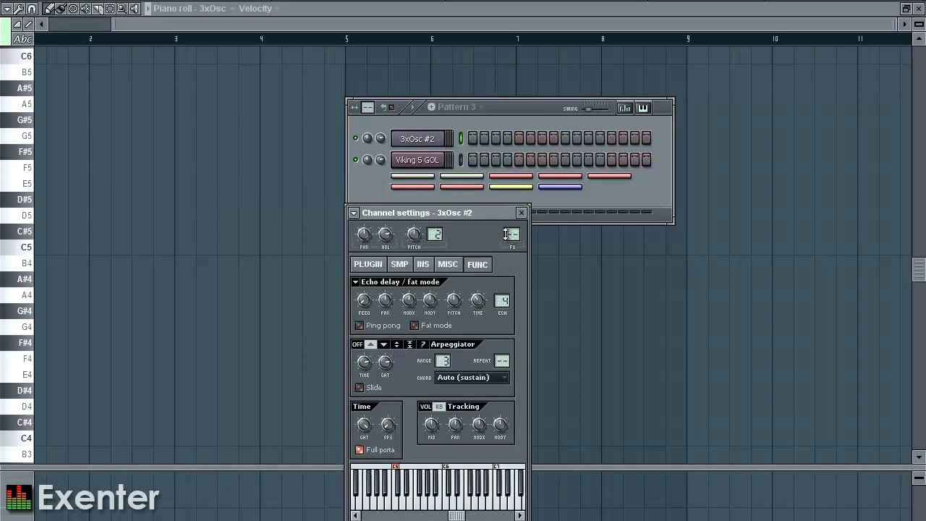
key("F9")
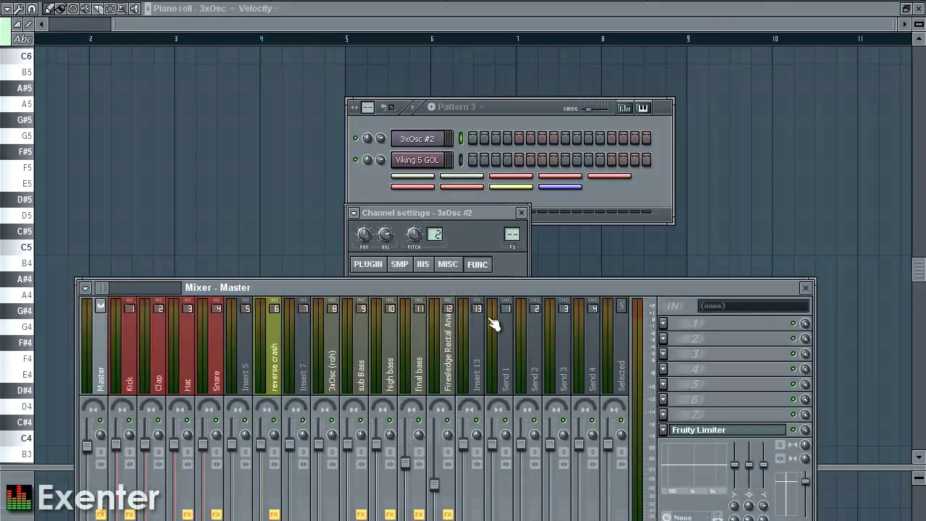
left_click(483, 366)
key("ctrl+l")
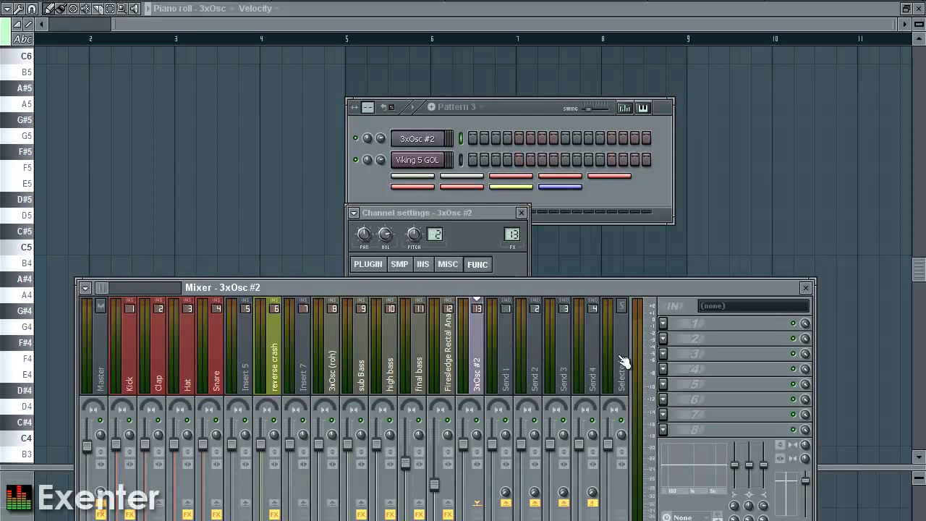
left_click(663, 324)
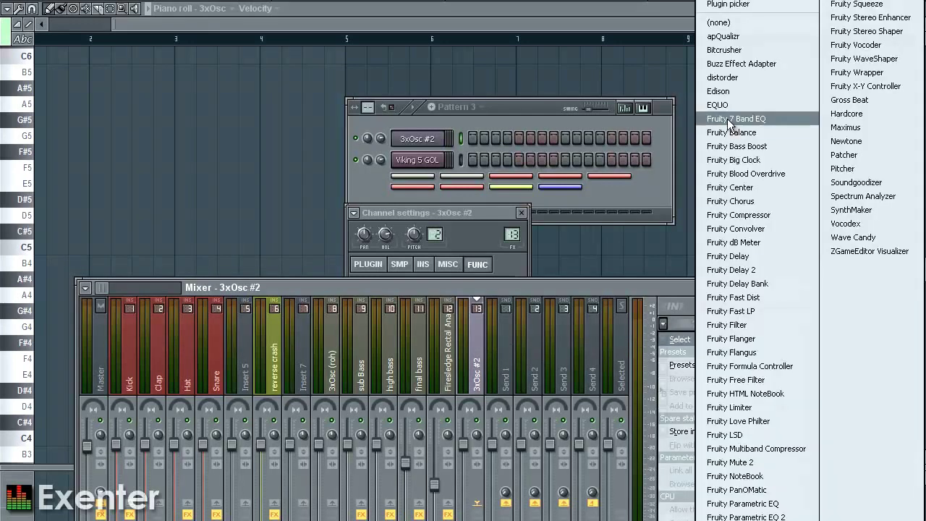
left_click(723, 94)
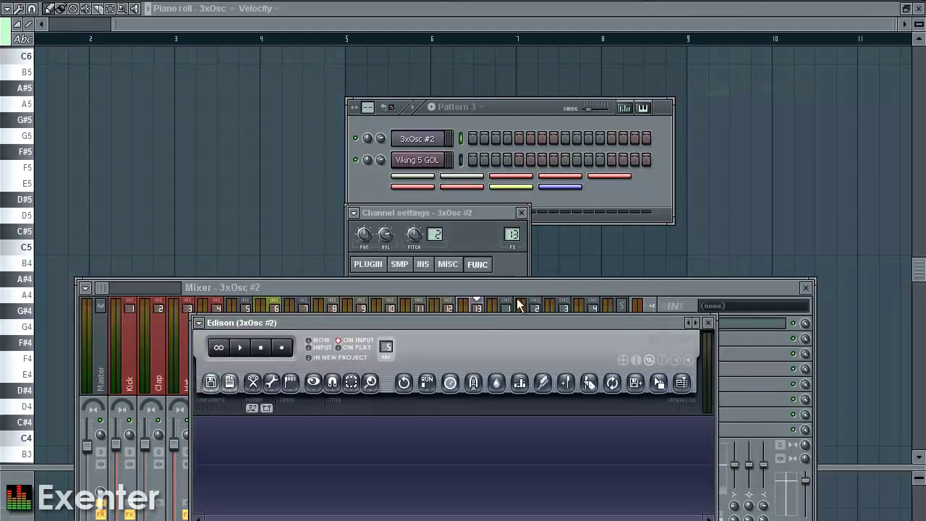
Try recording a short take in Edison and clear it
left_click(283, 348)
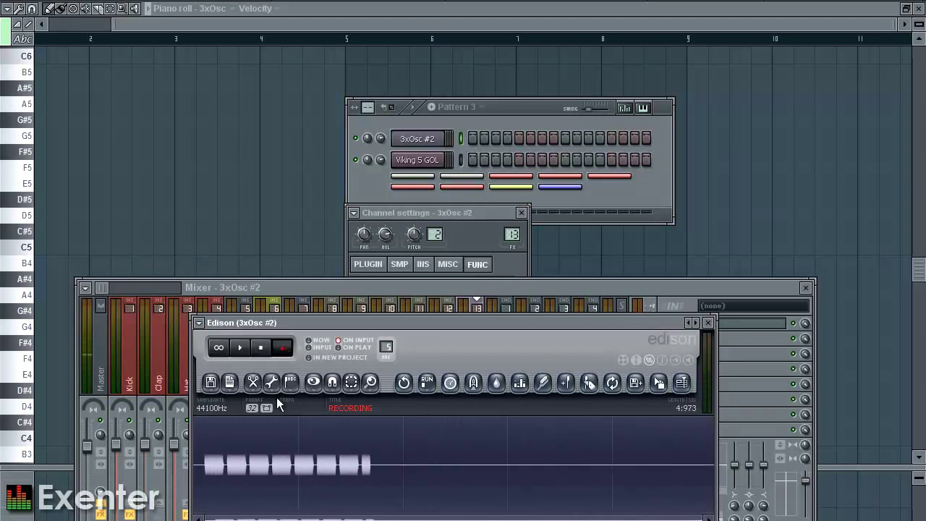
left_click(261, 348)
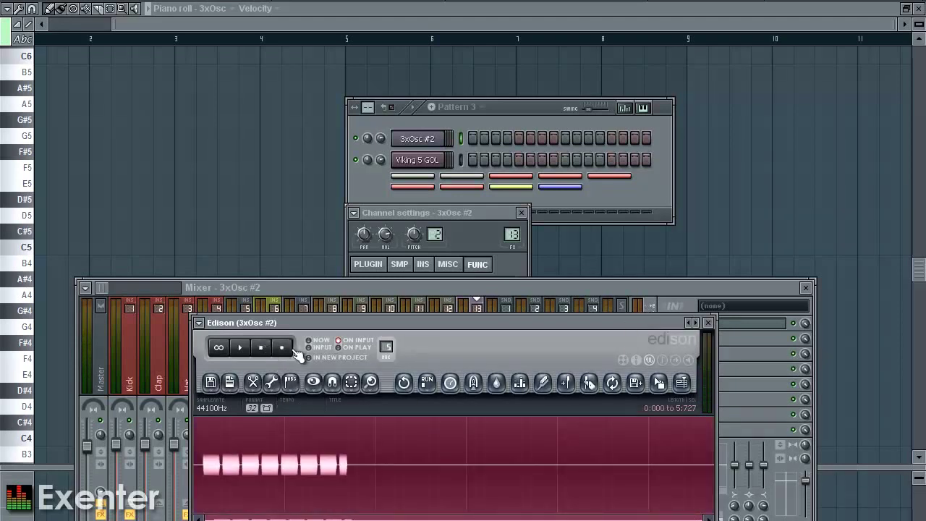
key("Delete")
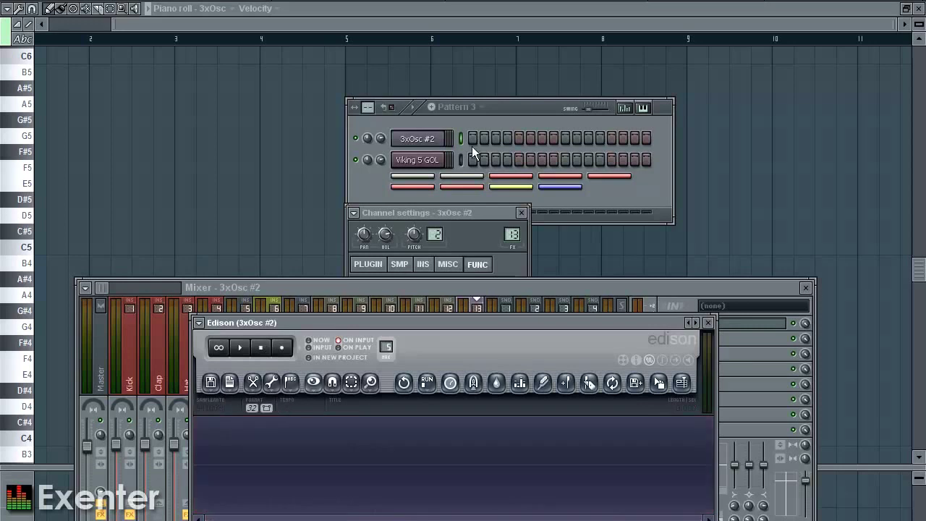
Route the Viking 5 GOL channel to mixer insert 13 and close its channel settings
left_click(434, 143)
left_click(432, 143)
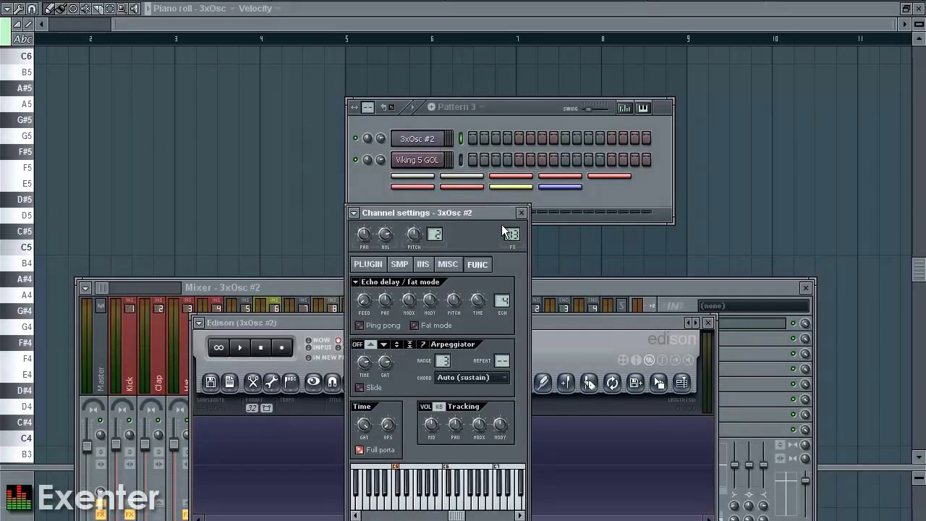
left_click(472, 168)
left_click(438, 162)
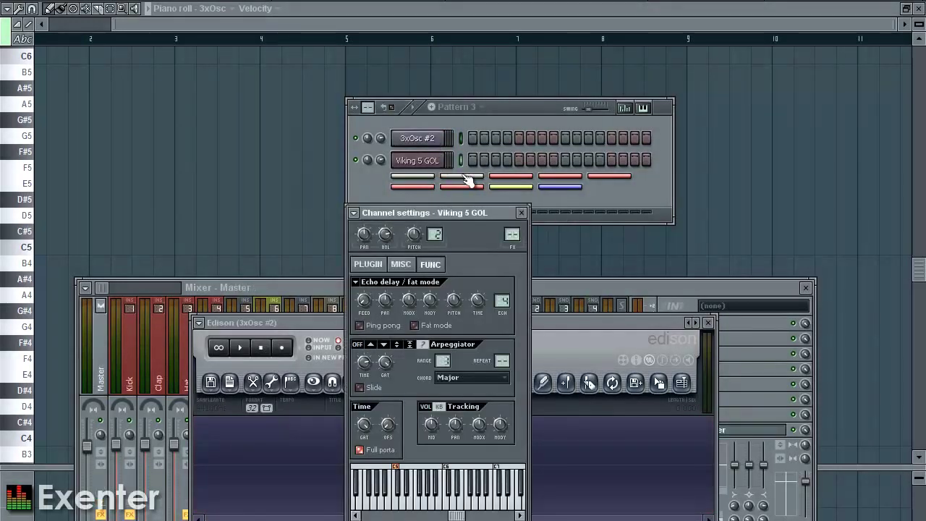
left_click_drag(511, 233, 515, 165)
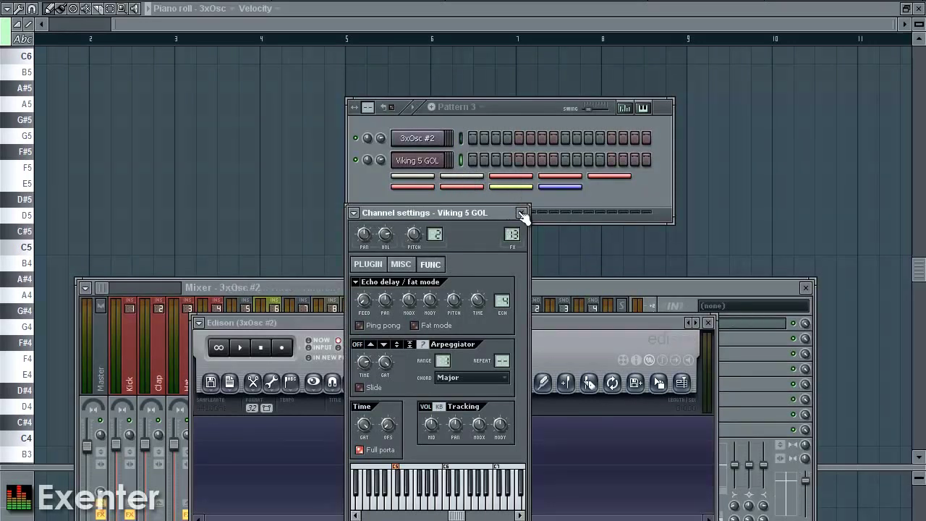
left_click(520, 212)
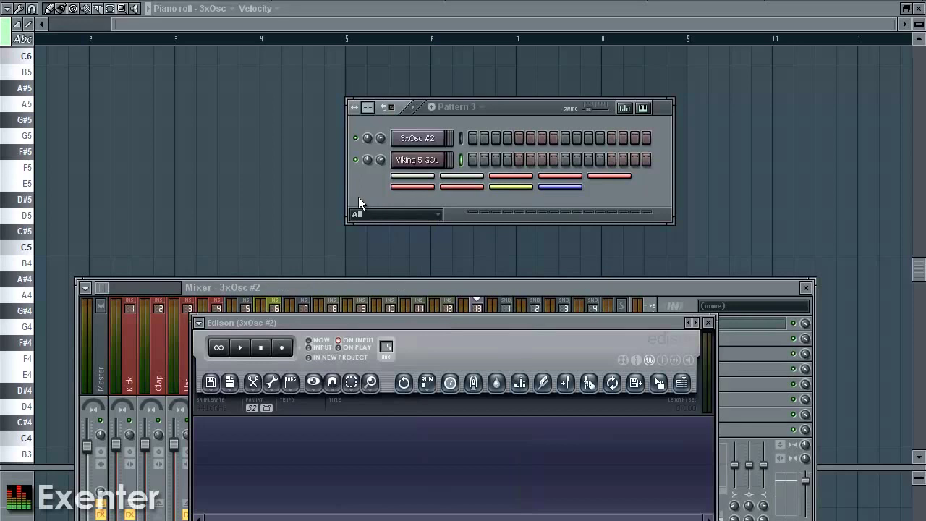
Record the Viking 5 GOL random arpeggio in Edison and play back a short part of the recording
left_click(284, 348)
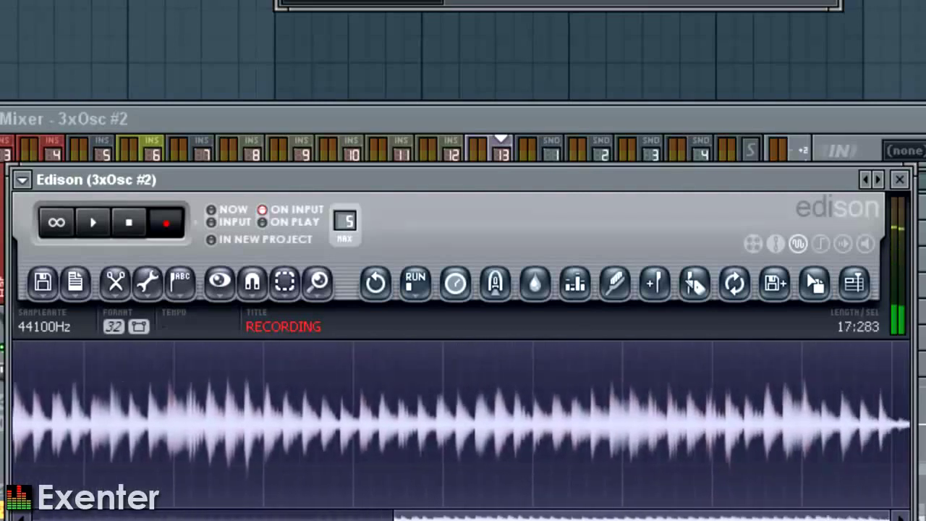
left_click(131, 223)
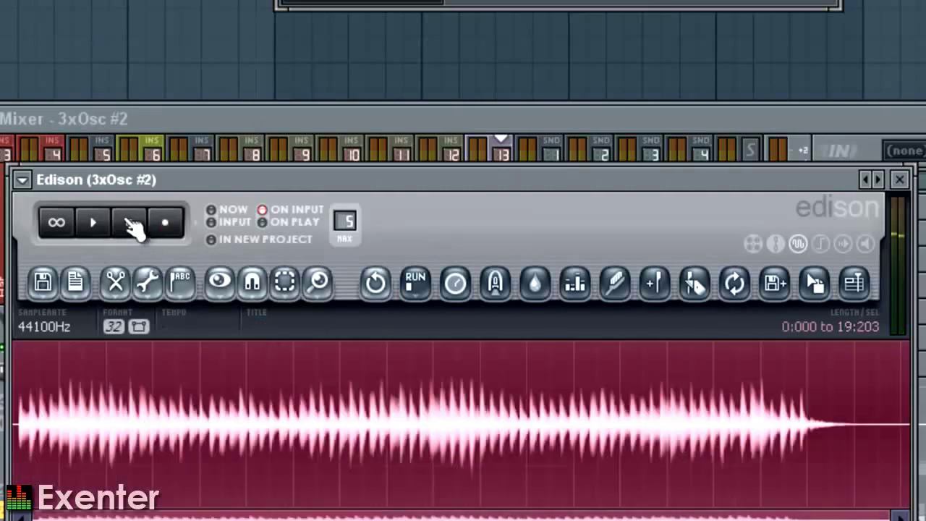
left_click(326, 387)
left_click(124, 370)
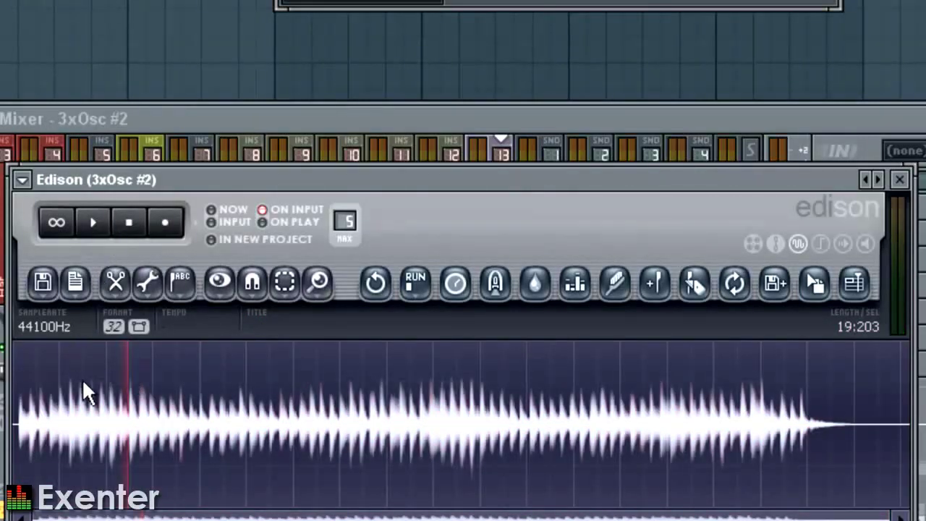
left_click(94, 223)
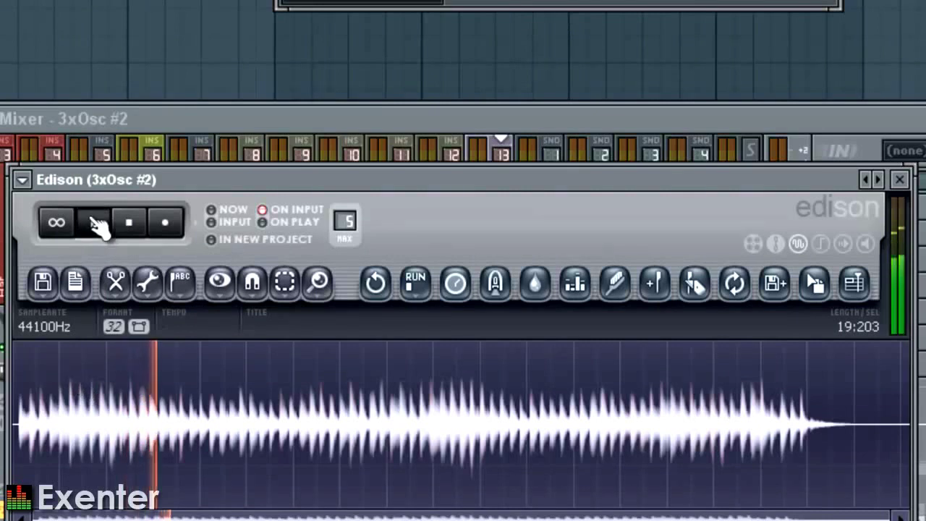
left_click(129, 223)
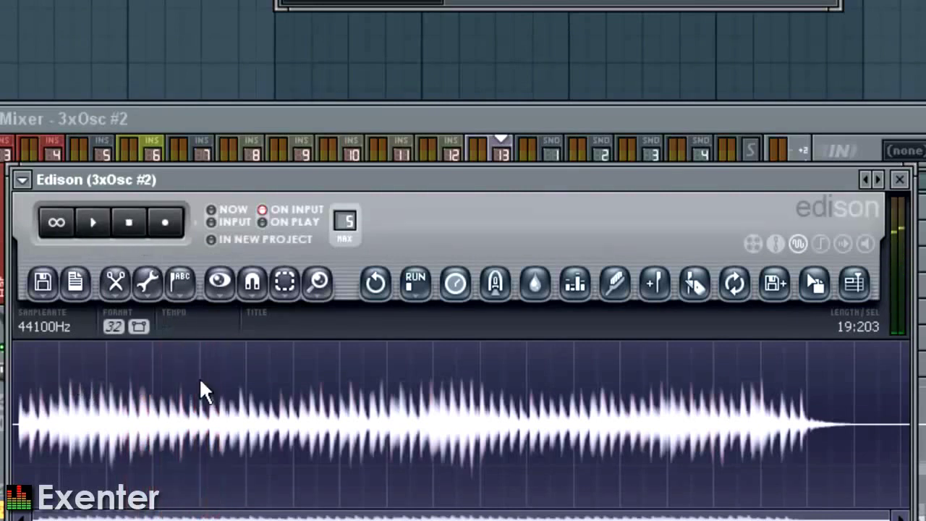
Convert the whole Edison recording to a score and dump it to the piano roll
left_click_drag(201, 377, 58, 363)
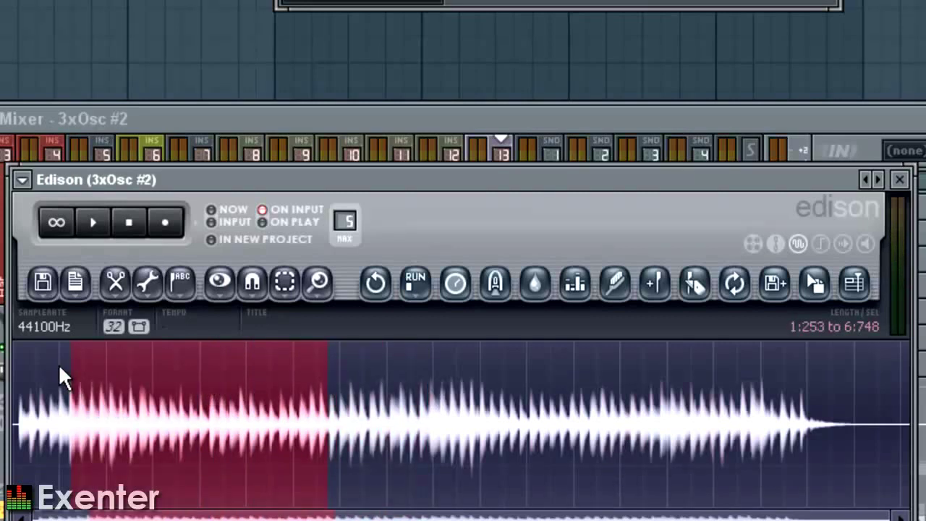
left_click(45, 366)
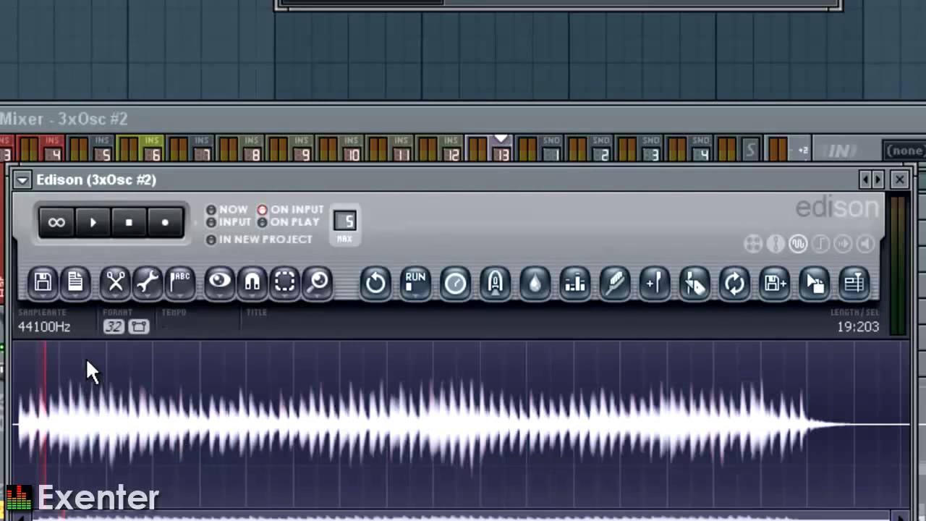
left_click(154, 293)
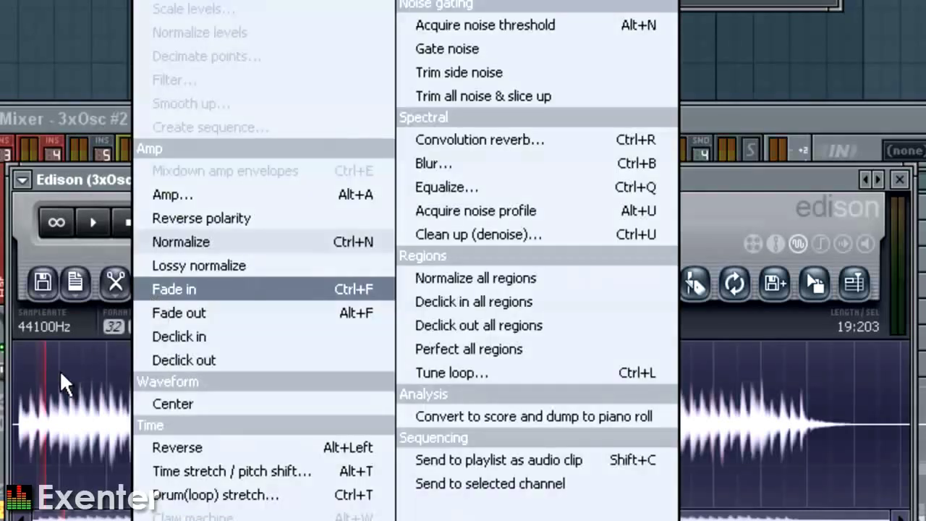
left_click(62, 370)
left_click(147, 289)
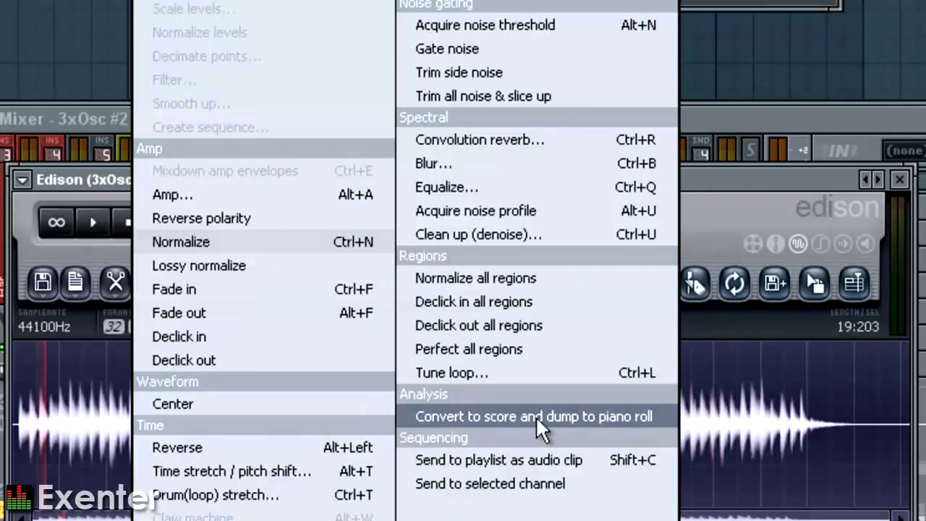
left_click(578, 416)
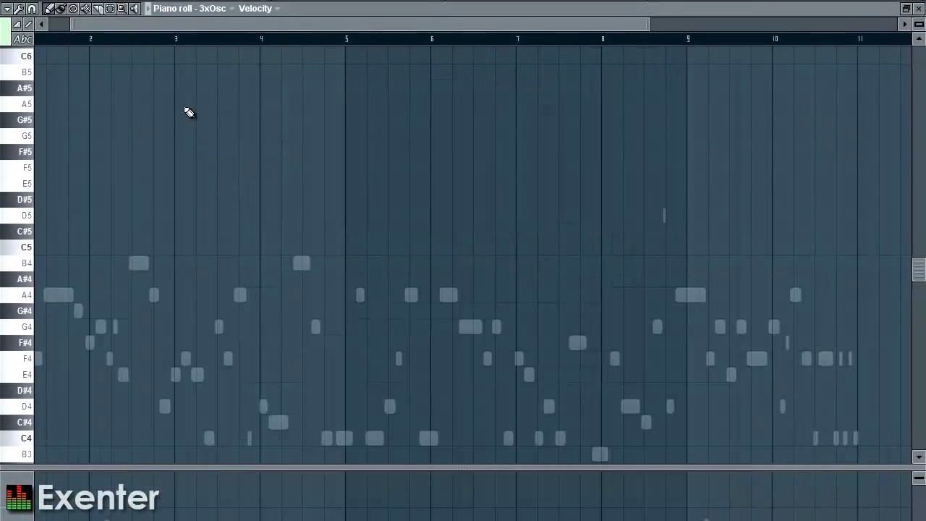
Show the Viking 5 GOL channel's notes in the piano roll from the first bar
left_click(213, 8)
left_click(247, 100)
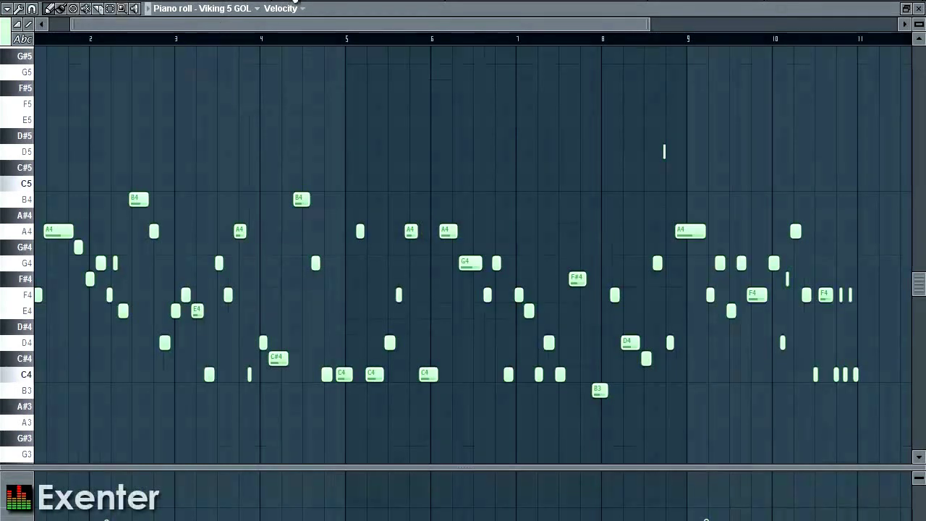
left_click_drag(315, 18, 163, 25)
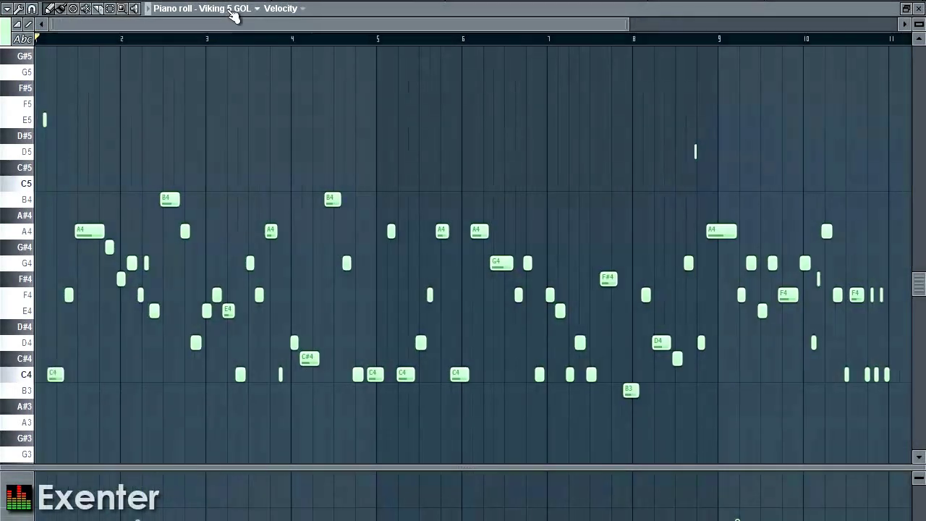
Play back the first few bars of the converted Viking 5 GOL notes and stop
key("F6")
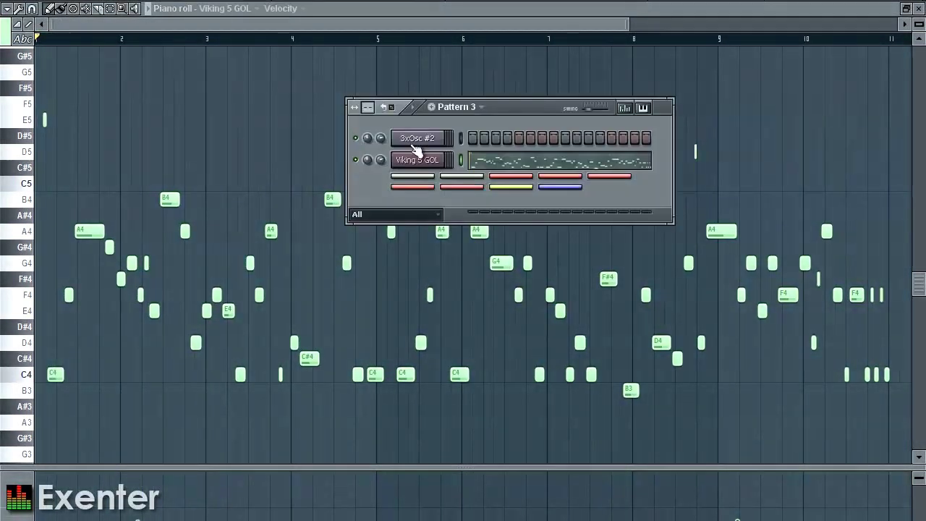
key("space")
key("F6")
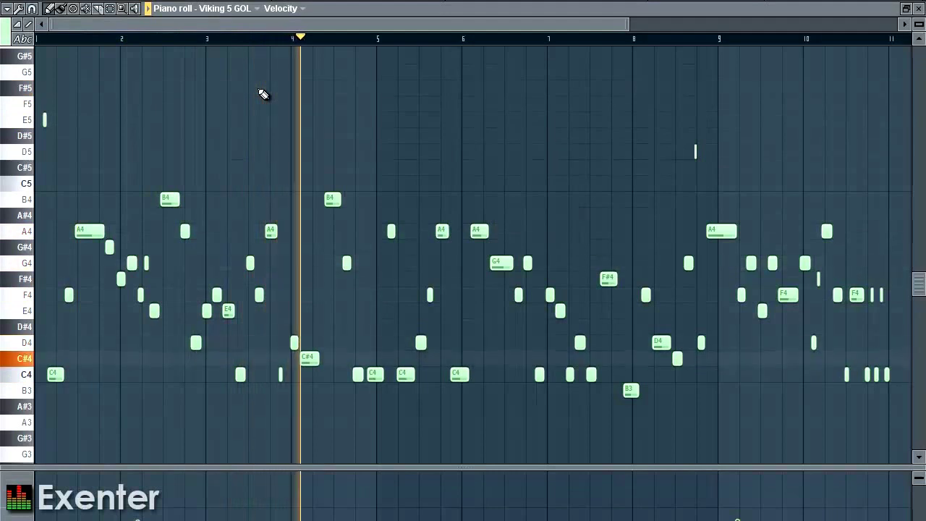
key("space")
left_click_drag(205, 29, 231, 0)
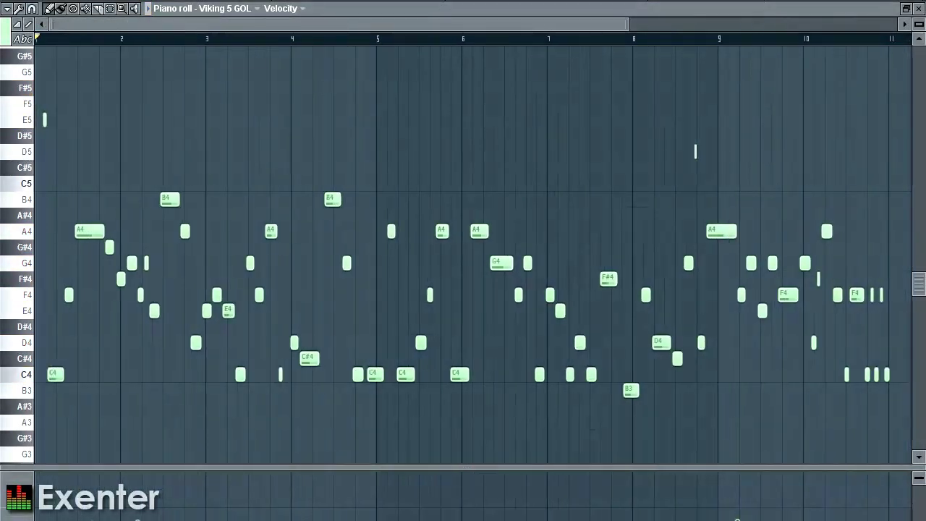
Show Edison on mixer insert 13, close its window, and open the Viking 5 GOL channel settings to view the arpeggiator
key("F6")
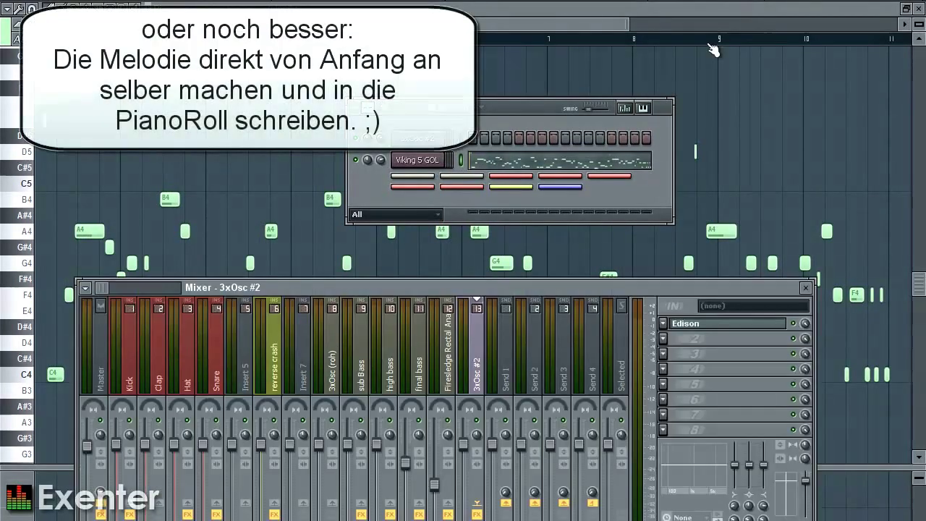
key("F9")
left_click(704, 327)
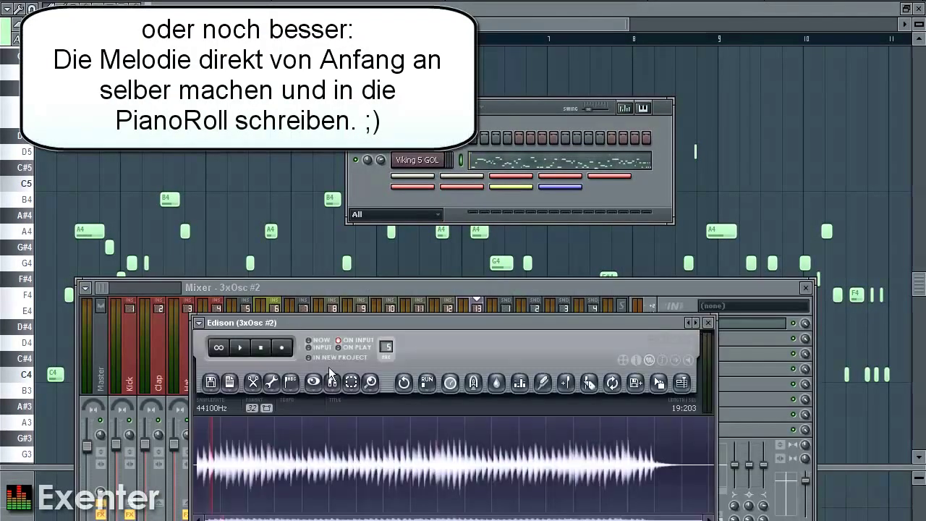
left_click(709, 324)
left_click(434, 161)
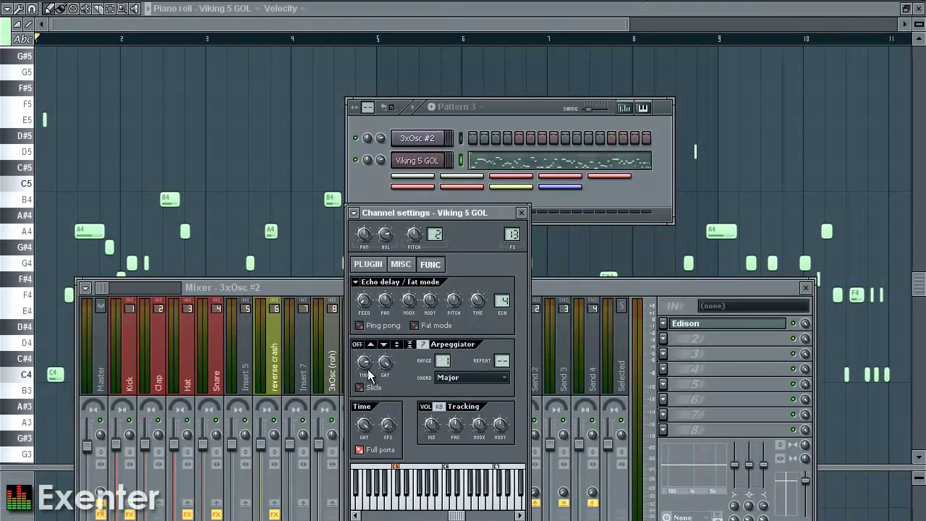
left_click(202, 104)
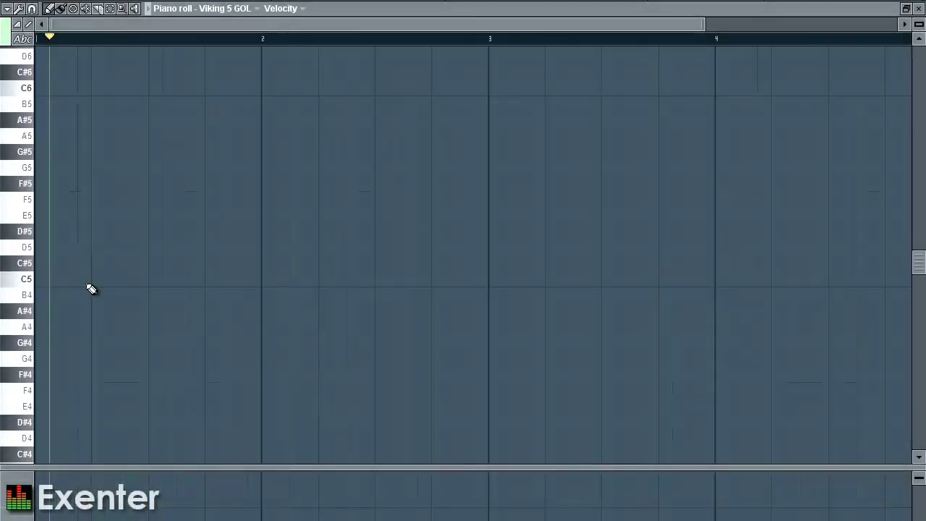
Draw a C5 note one bar long in bar 1 of the empty Viking 5 GOL piano roll
left_click(41, 279)
left_click_drag(45, 278, 258, 278)
key("F6")
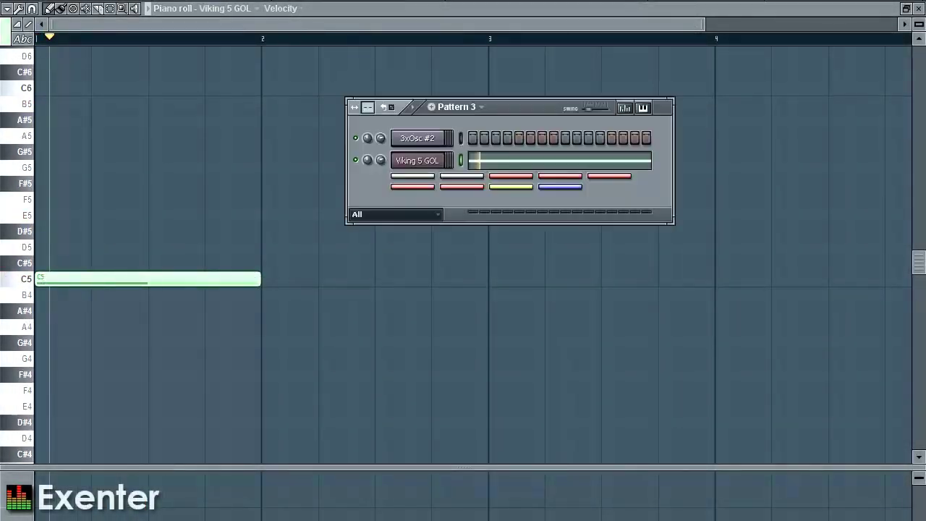
Check the Viking 5 GOL channel's function settings, close them, and return to the piano roll
left_click(419, 161)
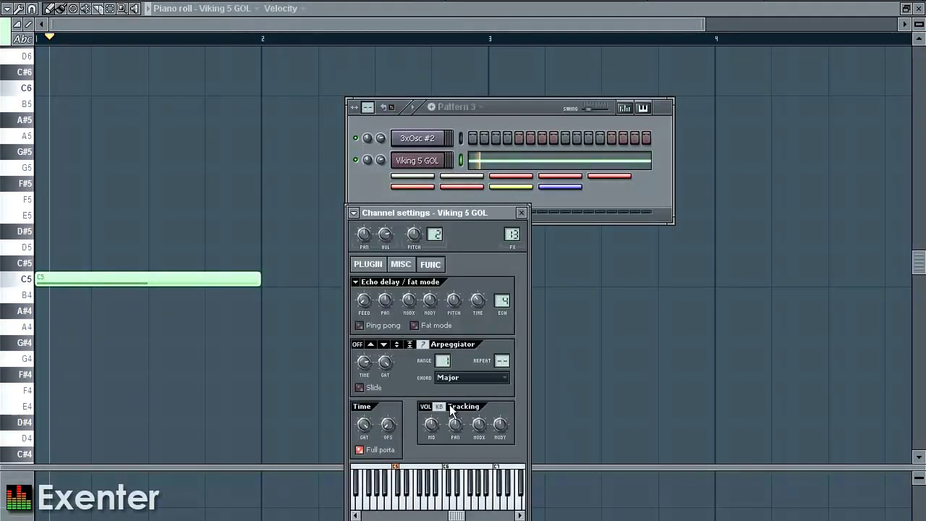
left_click(521, 214)
key("F6")
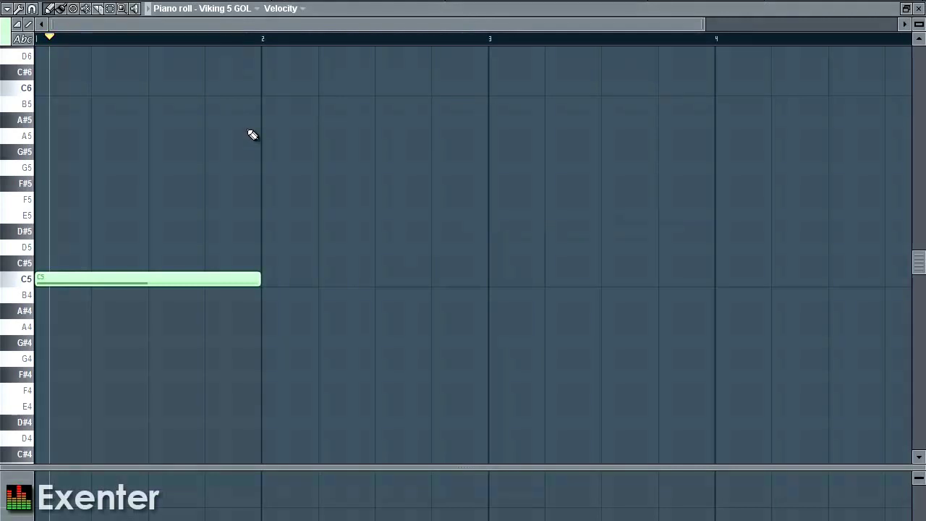
Add one-bar notes E5, G5 and E5 in bars 2, 3 and 4
left_click_drag(276, 215, 265, 214)
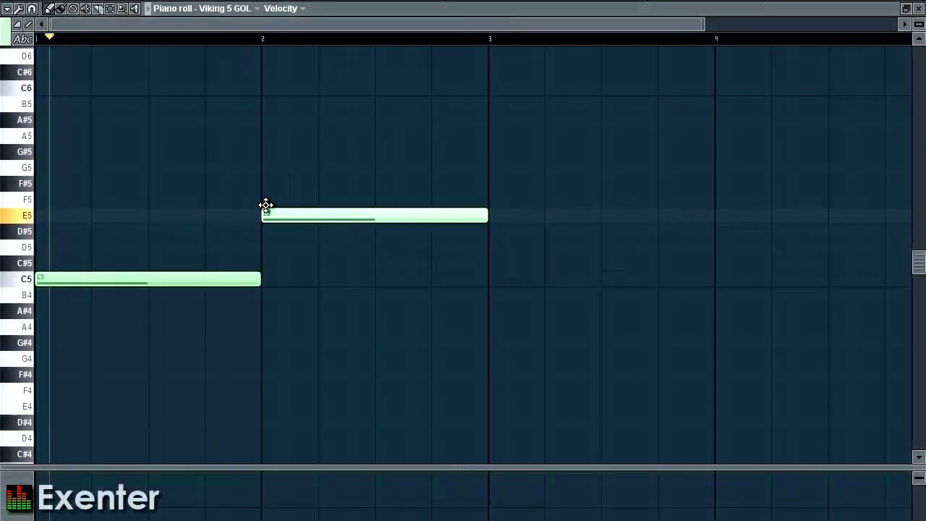
left_click(472, 167)
left_click_drag(482, 166, 483, 165)
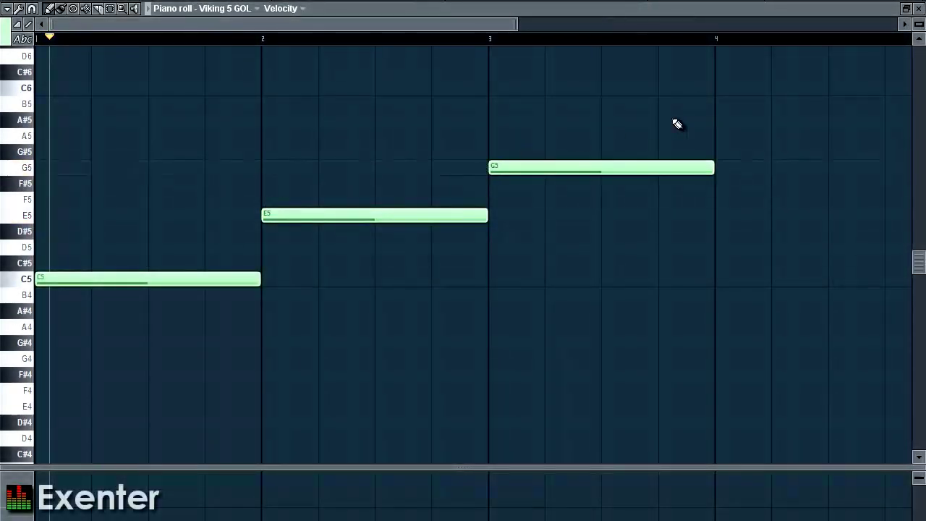
left_click(717, 216)
Play back the four-note melody and stop
key("space")
key("space")
key("space")
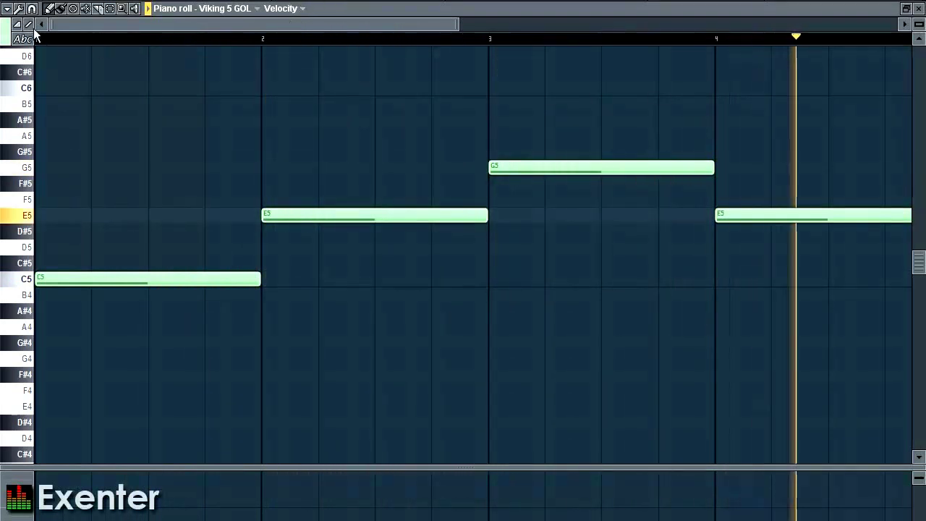
key("space")
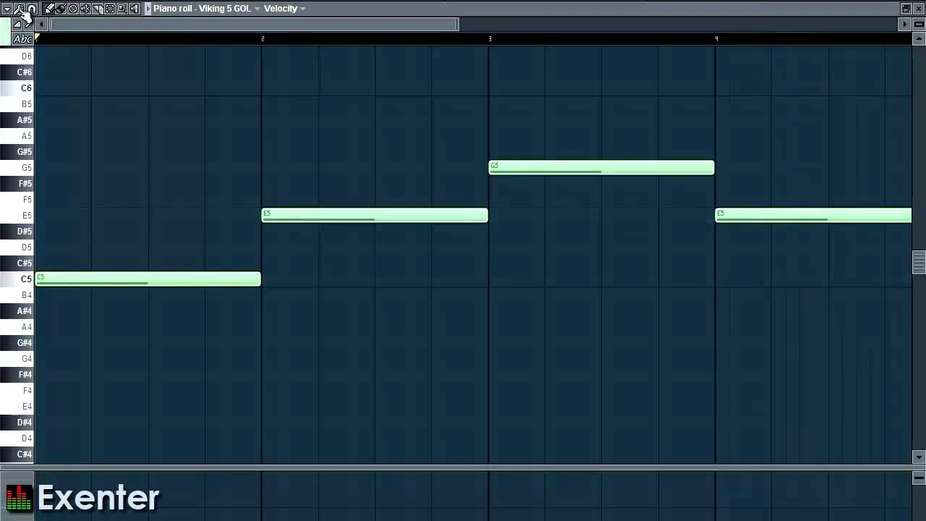
Apply the piano roll Arpeggiate tool to the four notes with the Default pattern and play back the result
left_click(21, 9)
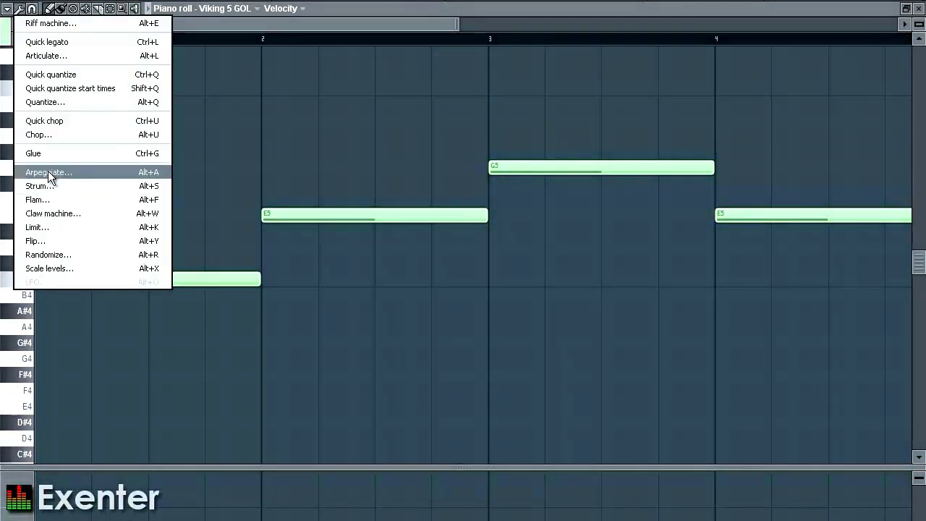
left_click(46, 173)
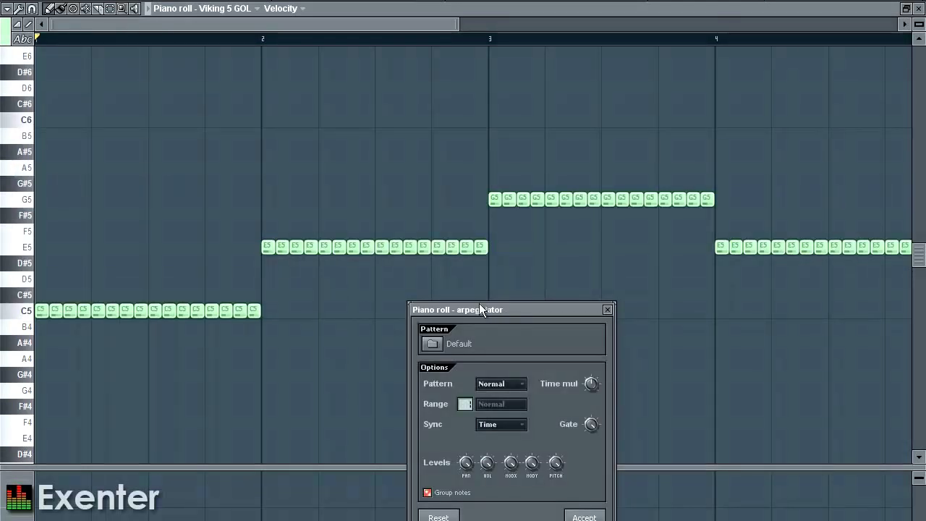
key("space")
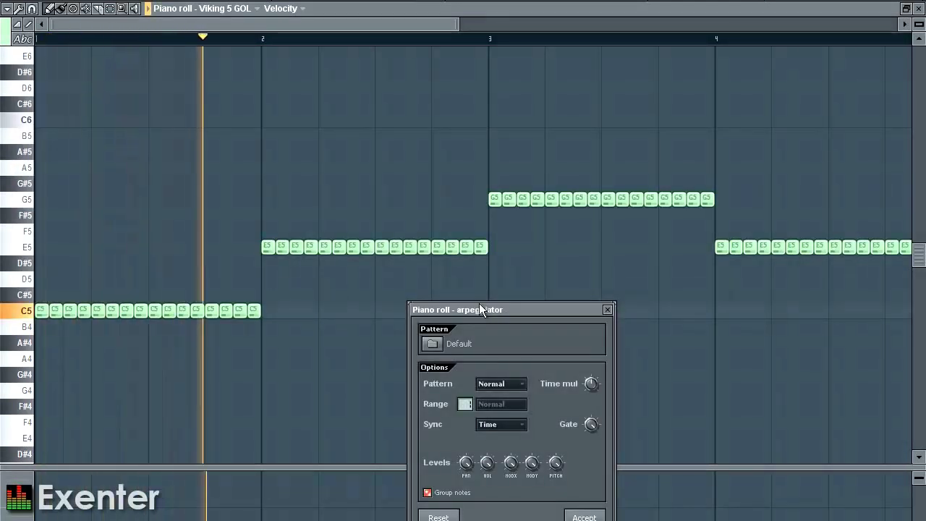
key("space")
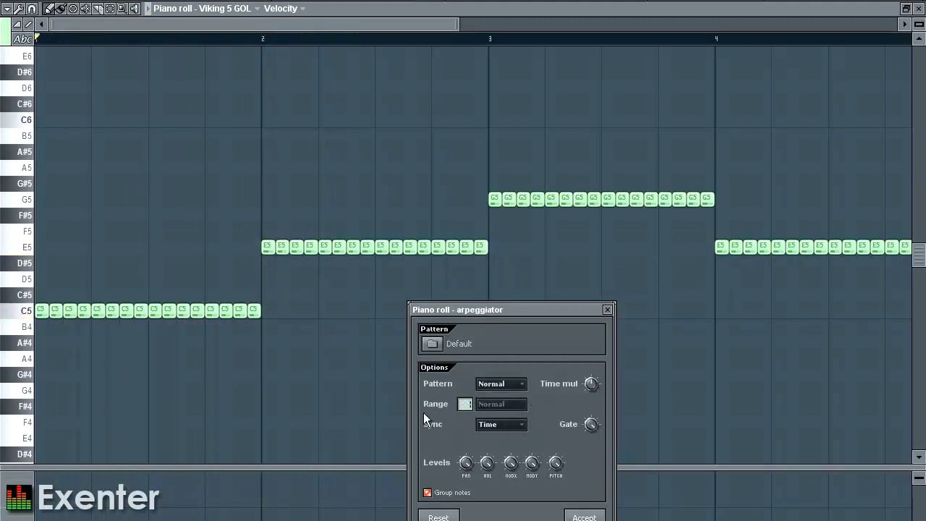
Browse the arpeggiator pattern files and preview chemichloe in the 4 notes folder
left_click(440, 347)
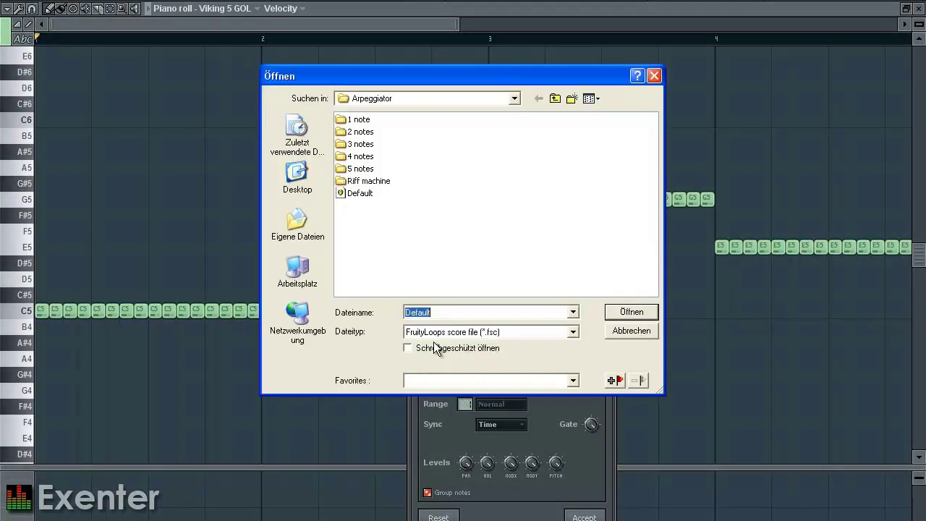
double_click(359, 156)
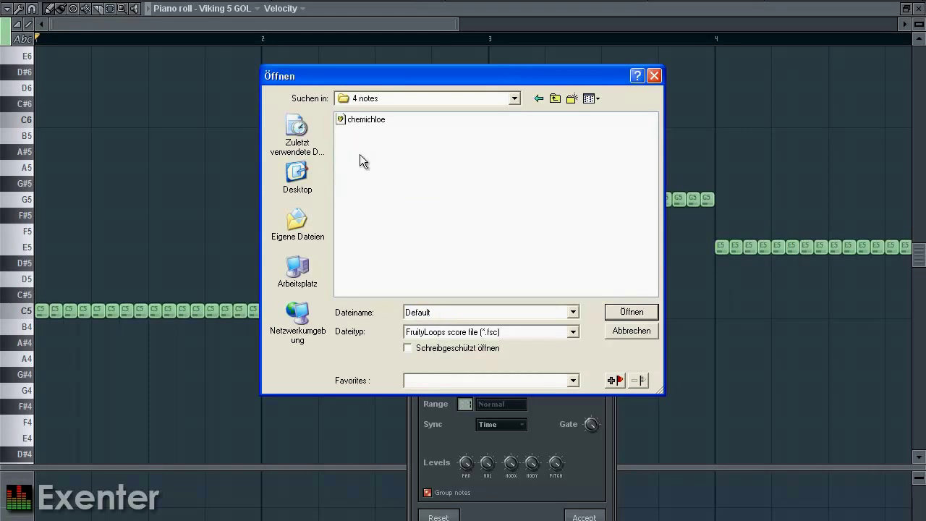
left_click_drag(400, 77, 478, 171)
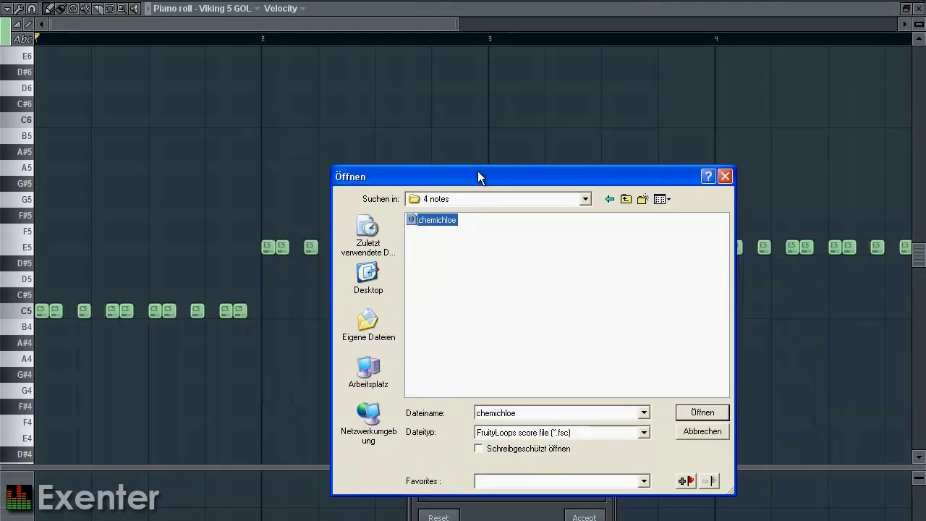
Try patterns in the 3 notes folder and load Trance 2 as the arpeggiator pattern
left_click(627, 200)
double_click(434, 244)
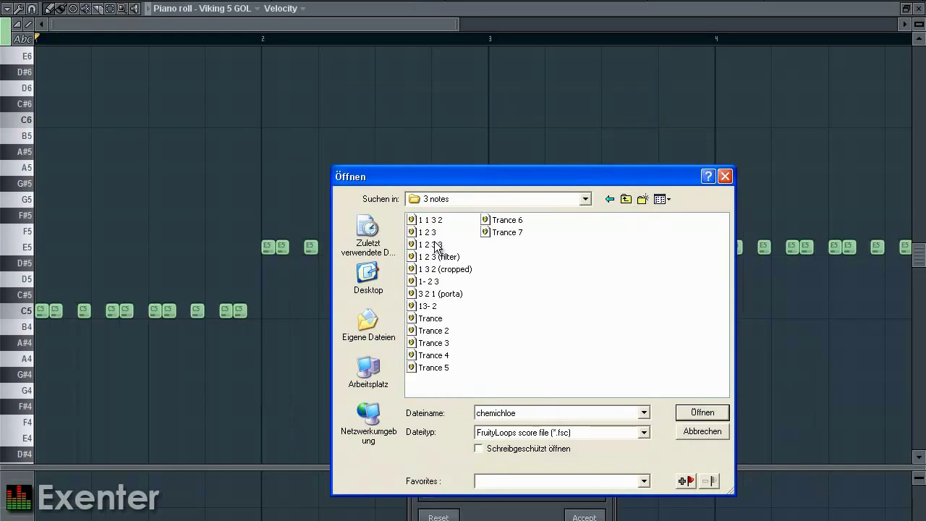
left_click(457, 271)
key("Up")
key("Up")
left_click(431, 306)
left_click(432, 331)
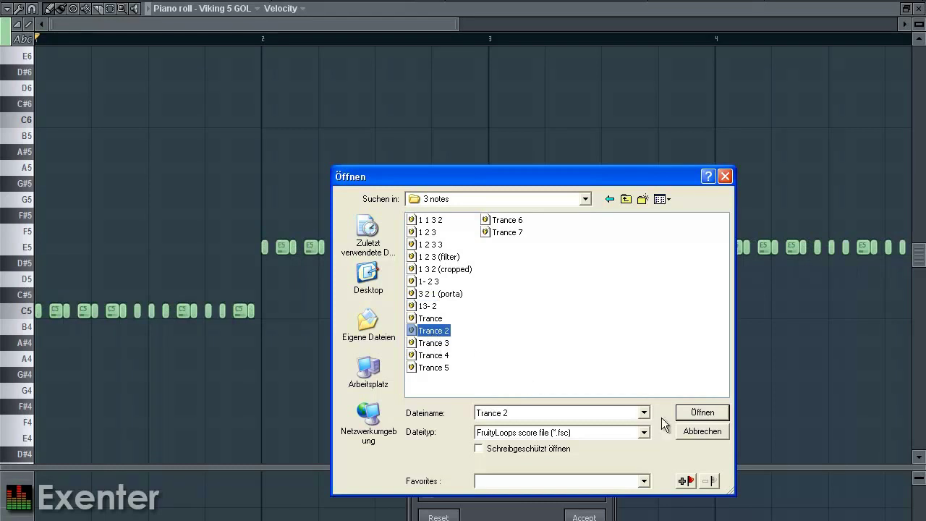
left_click(694, 413)
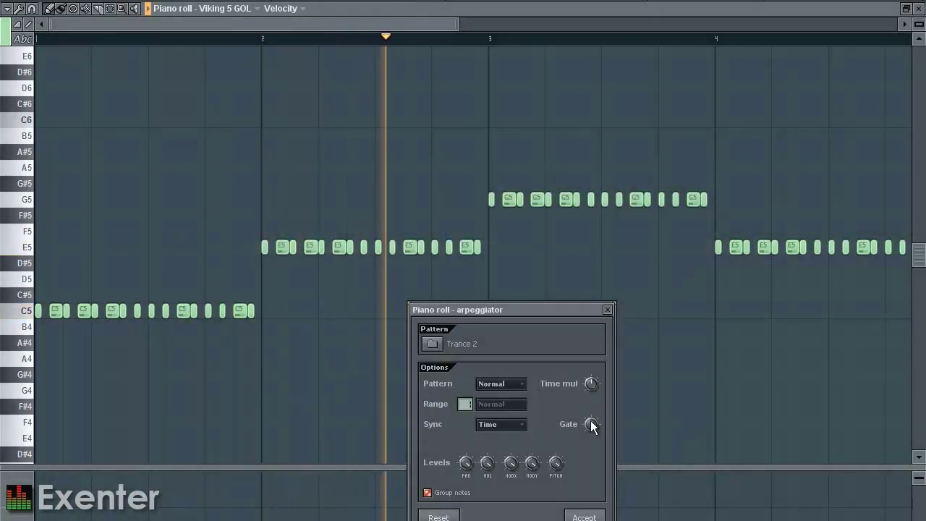
Lower the arpeggiator's gate to make very short notes and raise the time multiplier to space them further apart
left_click_drag(596, 424, 586, 482)
left_click_drag(592, 391, 591, 351)
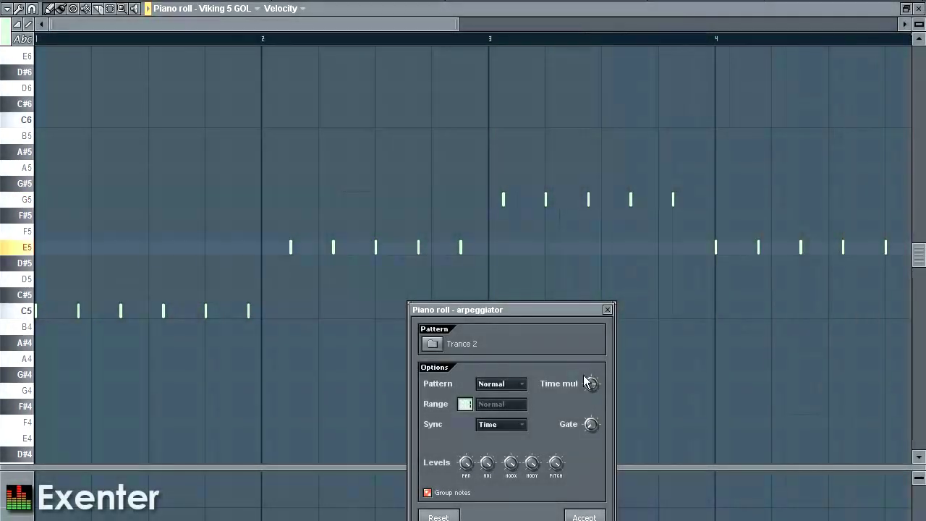
Try Block as the arpeggiator's sync mode and set it to Chord
left_click(498, 426)
left_click(496, 452)
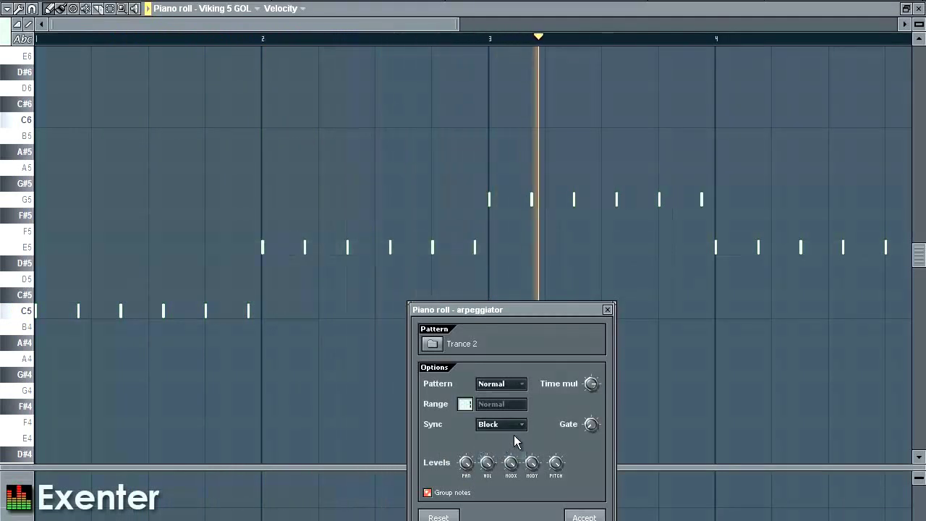
left_click(514, 424)
left_click(501, 464)
Set the arpeggiator's range to 2 and compare the Flip and Alternate range modes, settling on Flip
left_click(465, 405)
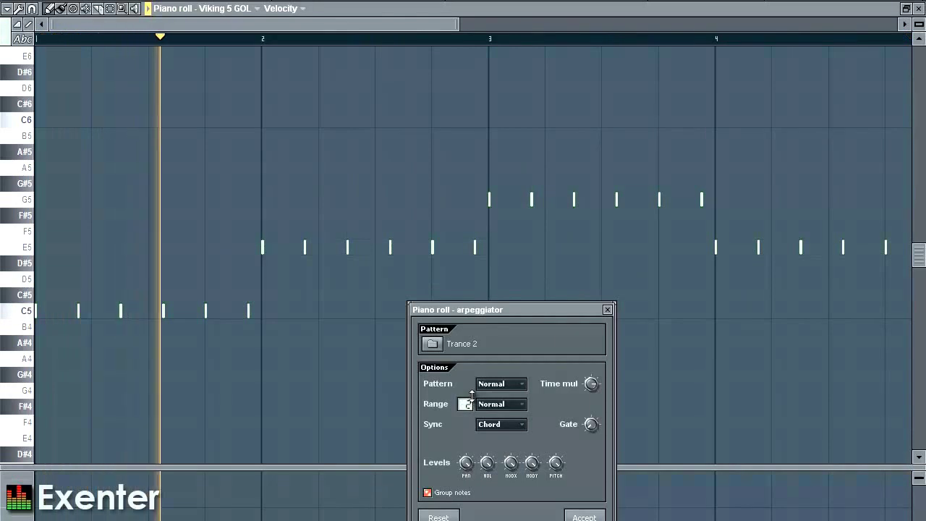
left_click(493, 405)
left_click(498, 435)
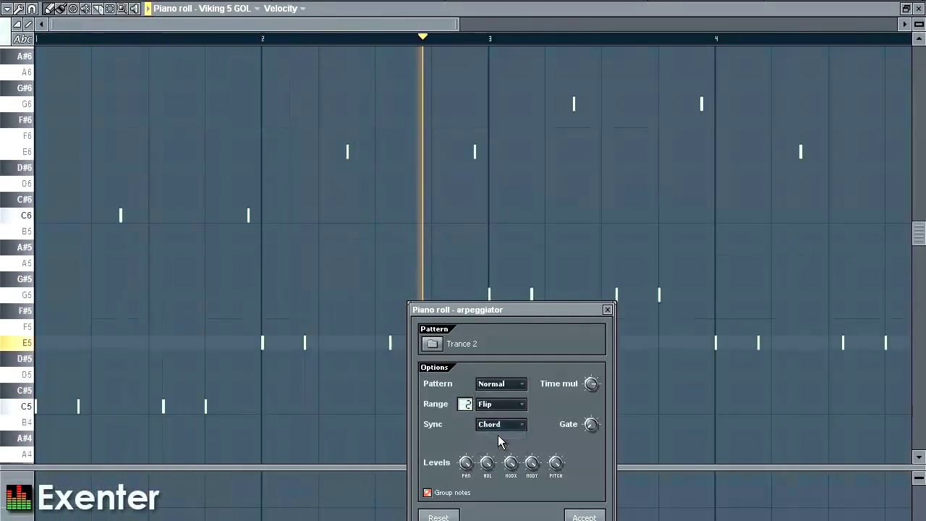
left_click(515, 405)
left_click(503, 445)
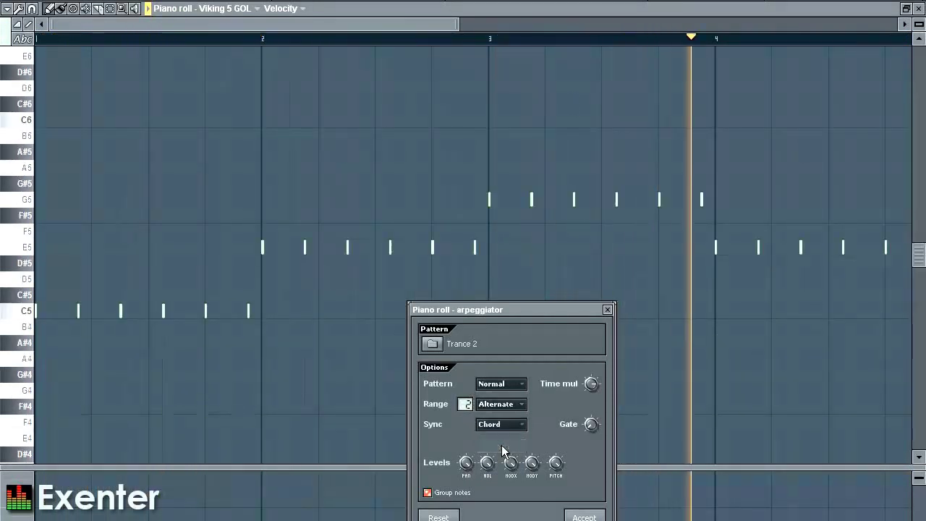
left_click(499, 404)
left_click(494, 434)
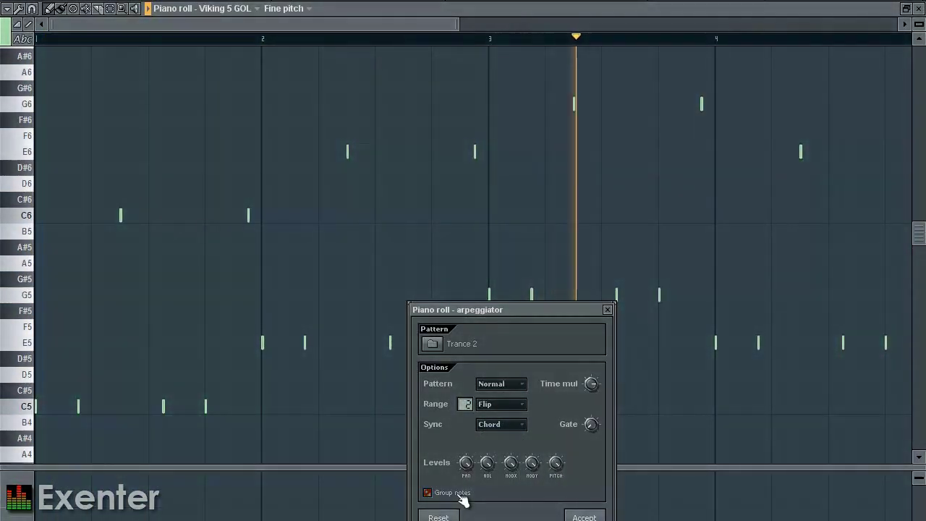
Try the 3 2 1 (porta) and Trance 7 patterns, and load Trance 5 as the arpeggiator pattern
left_click(432, 343)
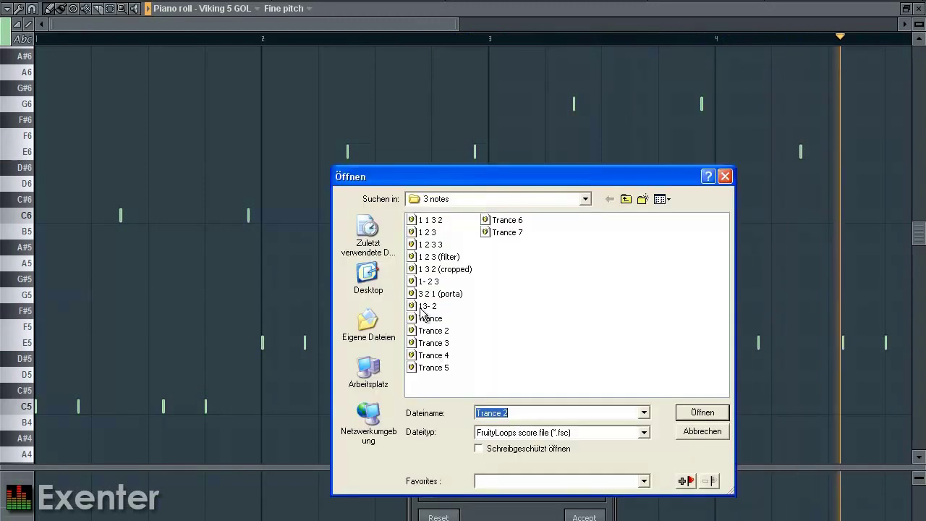
left_click(428, 293)
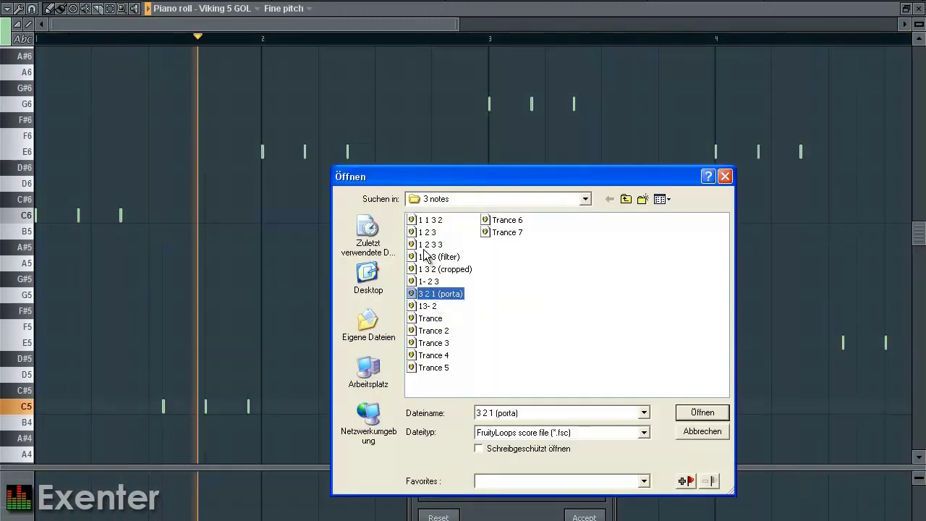
left_click(518, 233)
left_click(437, 369)
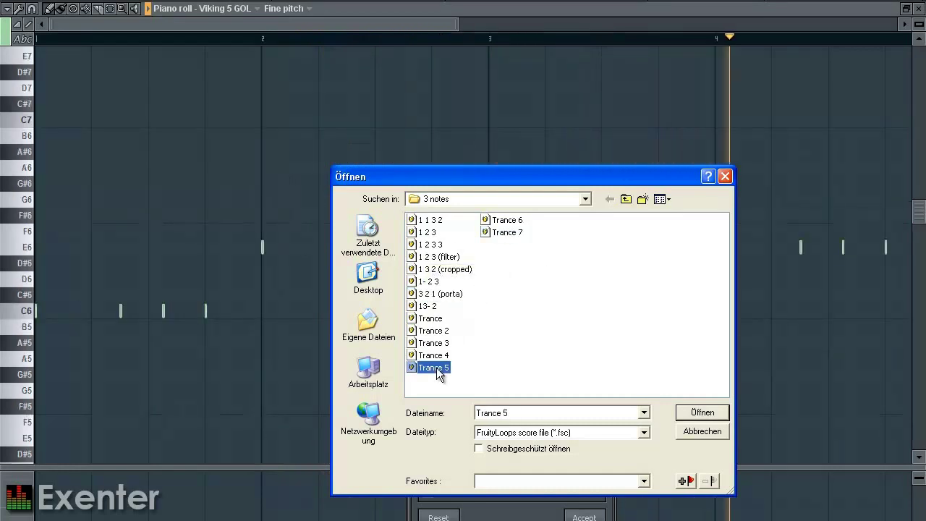
left_click(702, 411)
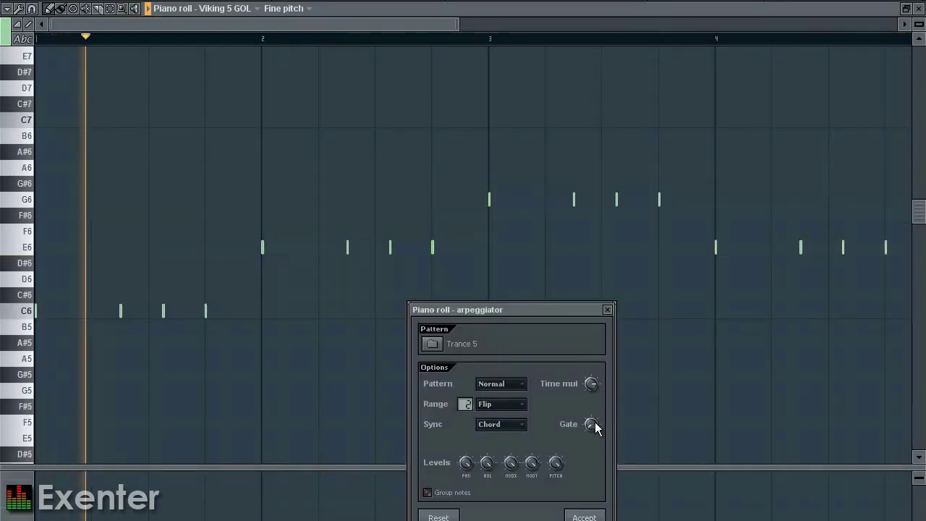
Raise the arpeggiator's gate for longer notes, set the range mode to Normal, and accept the arpeggio
left_click_drag(595, 428, 585, 270)
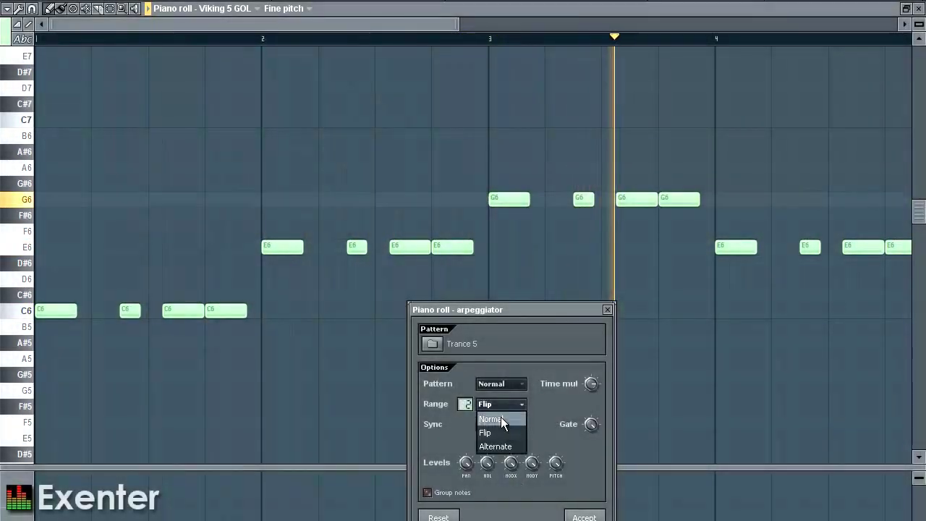
left_click(499, 418)
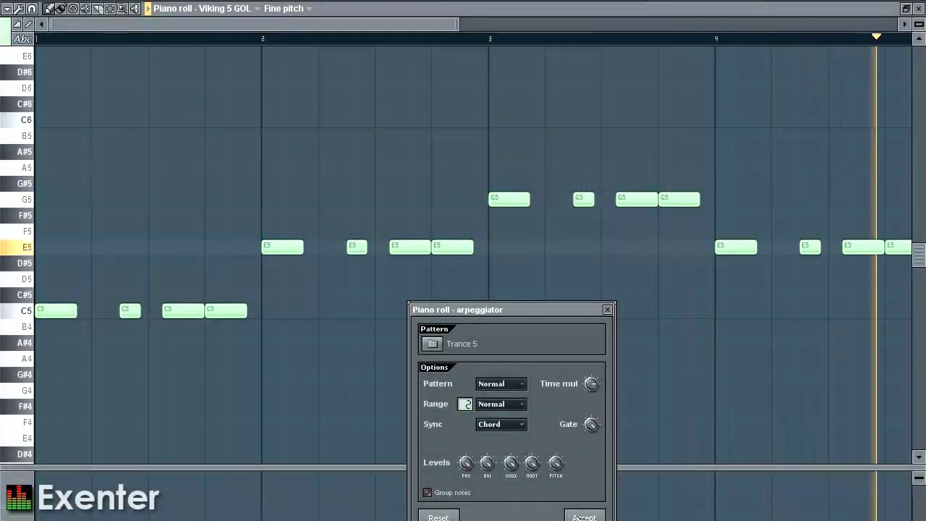
left_click(580, 516)
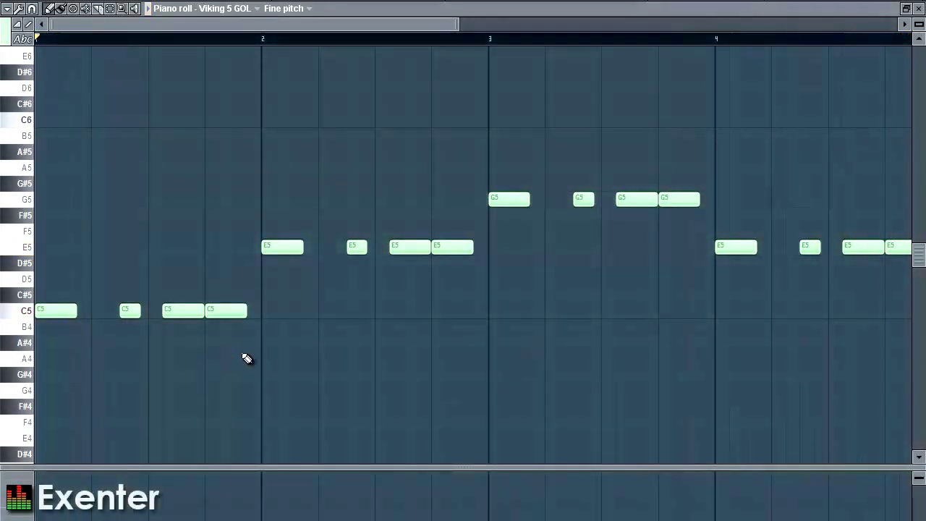
Review the arpeggiator section in the Viking 5 GOL channel settings and return to the piano roll
scroll(245, 355, "down", 2)
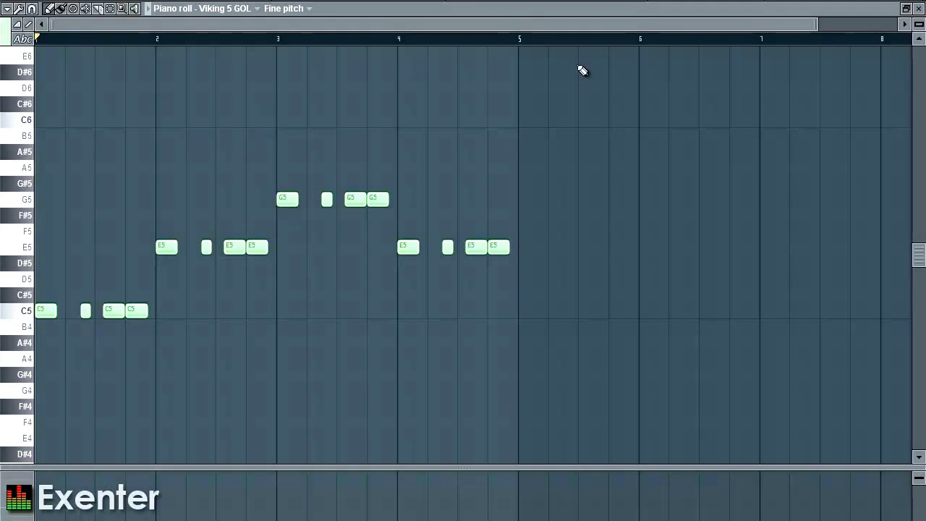
key("F6")
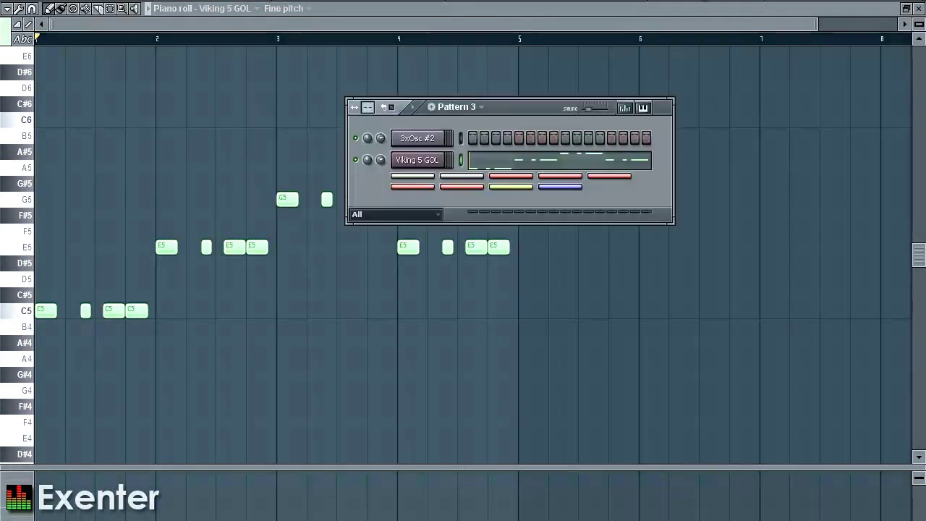
left_click(424, 161)
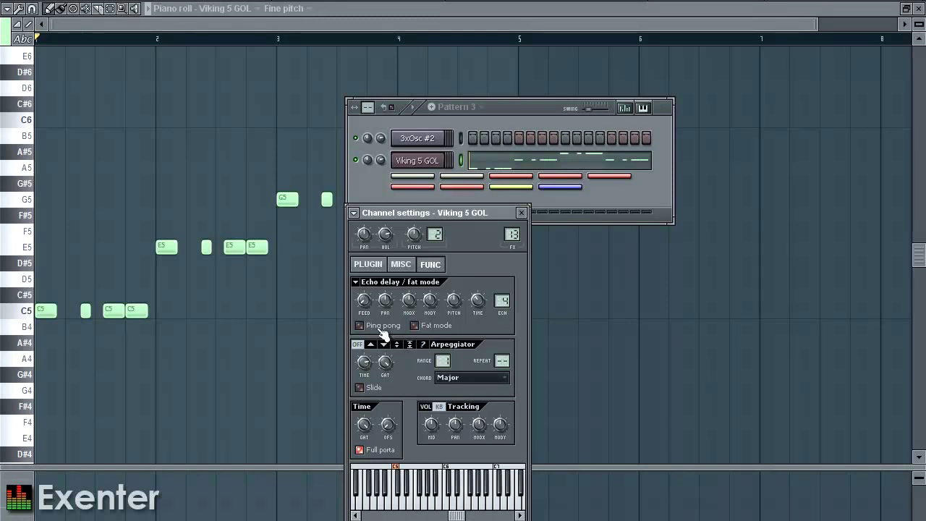
right_click(87, 216)
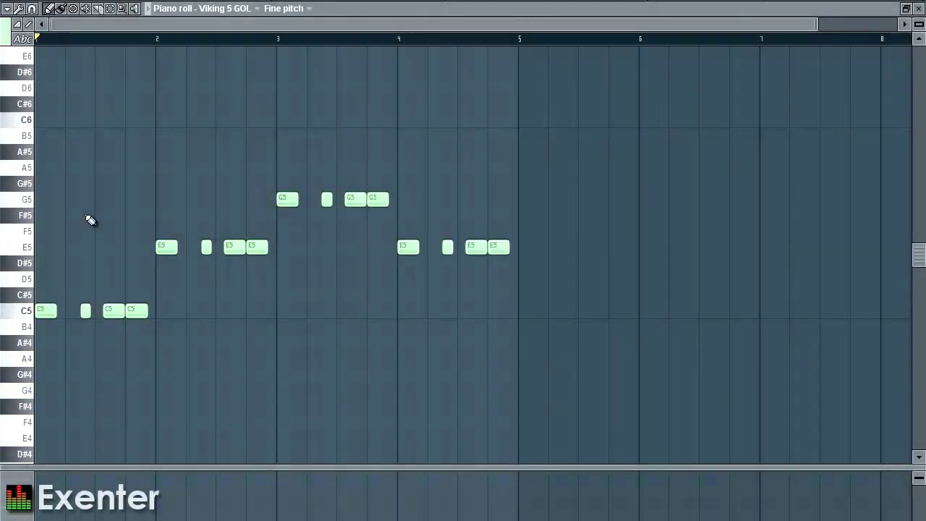